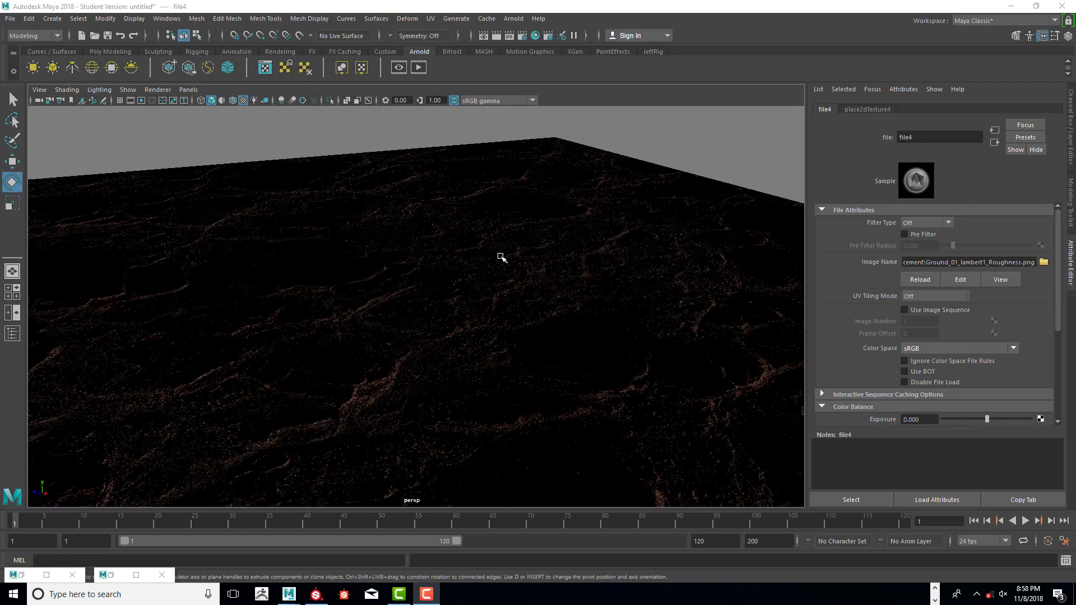
- Examine the textured ground plane in the perspective view from a wider distance and several angles
mouse_move(501, 256)
middle_mouse_down("alt")
mouse_move(550, 246)
mouse_move(512, 255)
middle_mouse_up("alt")
scroll(546, 250, "down", 4)
left_click_drag(540, 268, 537, 268, "alt")
middle_click_drag(538, 259, 525, 267, "alt")
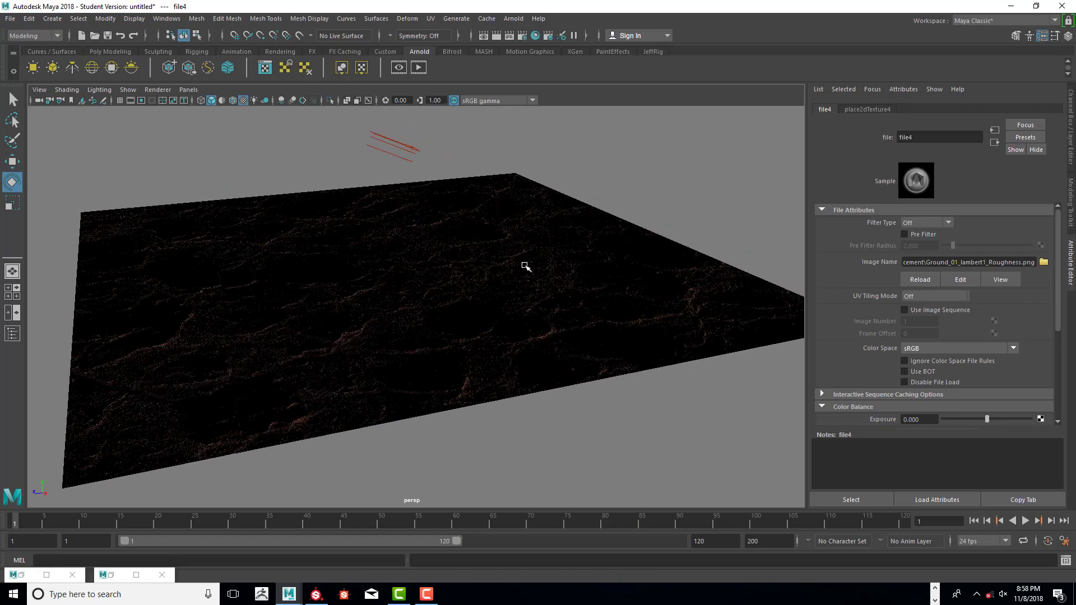
left_click_drag(534, 271, 534, 272, "alt")
middle_click_drag(542, 269, 533, 270, "alt")
left_click_drag(533, 269, 539, 270, "alt")
middle_click_drag(538, 267, 539, 270, "alt")
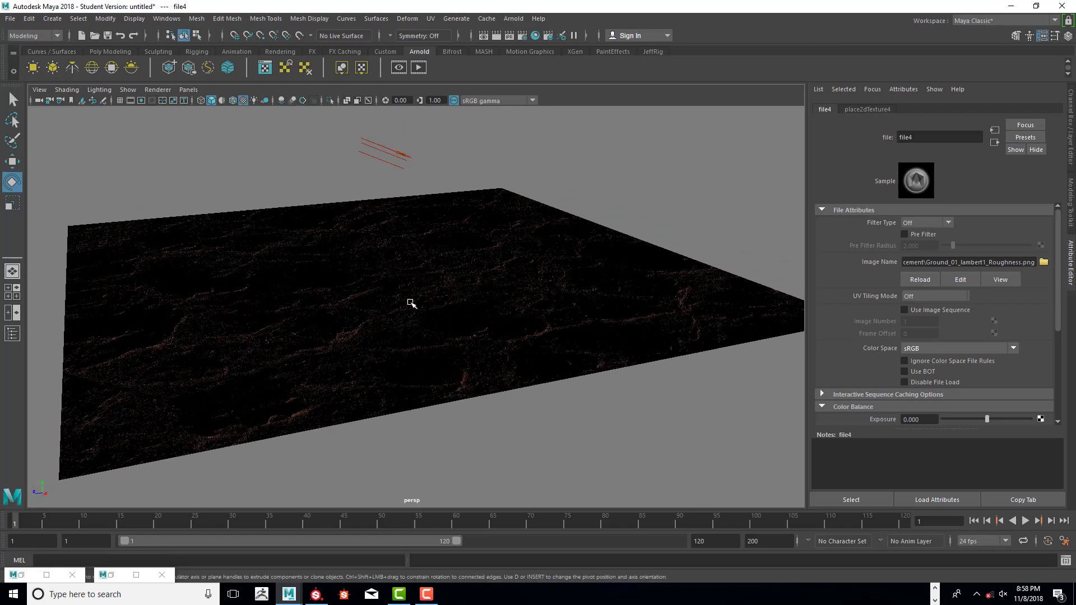
- Select the ground plane and review its Rock_TX material attributes, from Base and Specular down to the Geometry bump mapping
left_click(391, 387)
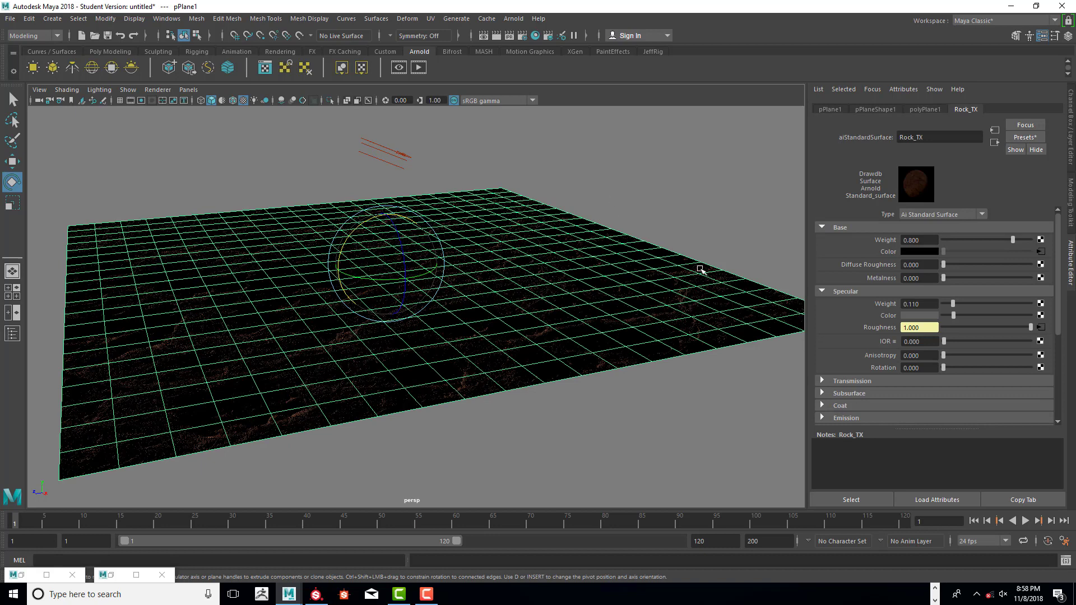
scroll(877, 332, "down", 5)
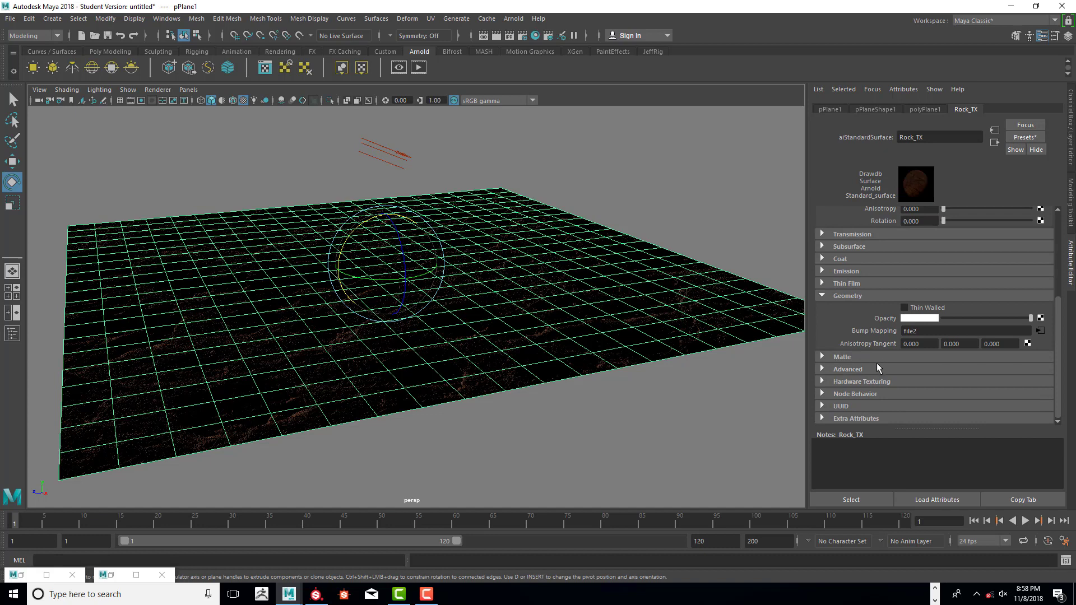
scroll(875, 359, "up", 4)
scroll(871, 354, "down", 4)
scroll(874, 355, "up", 4)
scroll(874, 356, "down", 4)
- Try 5 subdivision iterations on the plane's shape node pPlaneShape1, and set the value back to 4
left_click(862, 110)
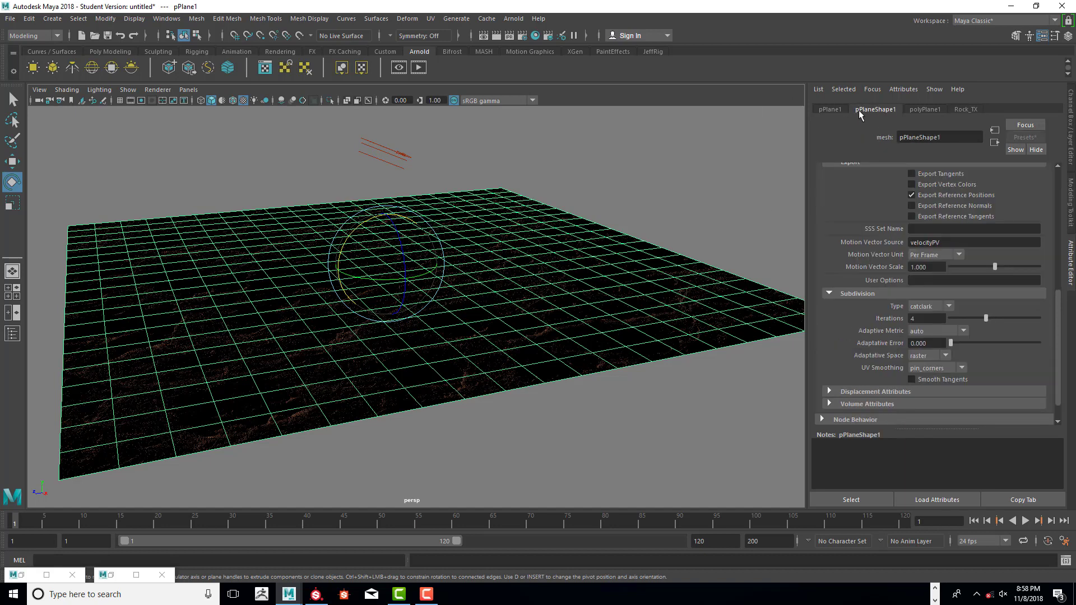
double_click(911, 319)
type("5")
key("Return")
left_click(918, 318)
left_click_drag(927, 318, 907, 319)
type("4")
key("Return")
- Bake the selected plane with Arnold to an OBJ file named Rock_Disp_01_Test_Med in the desktop folder ANI_255_Rock_Displacement
left_click(513, 19)
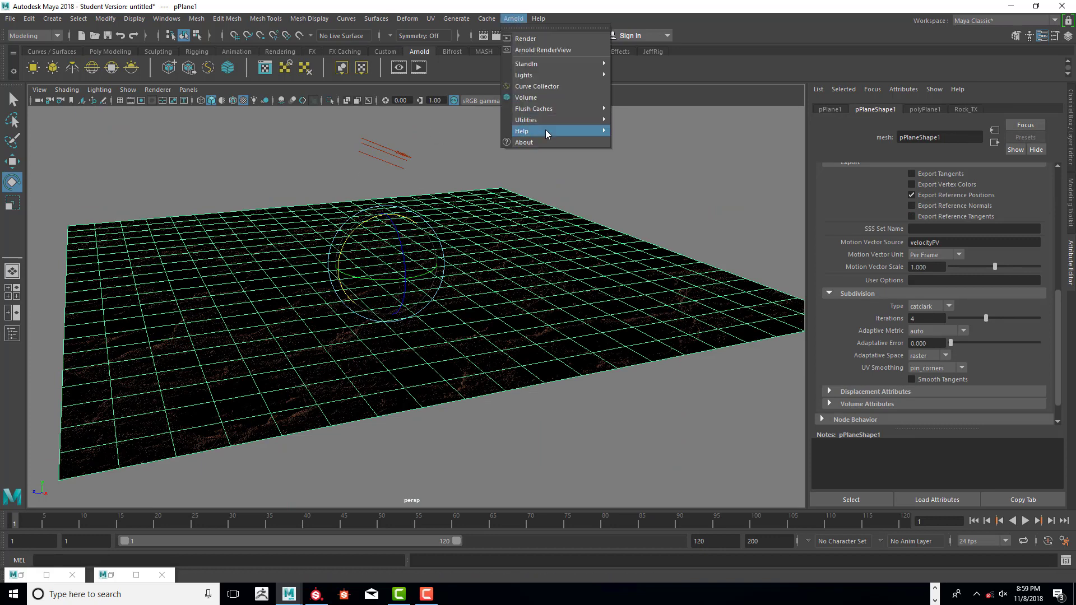
mouse_move(560, 120)
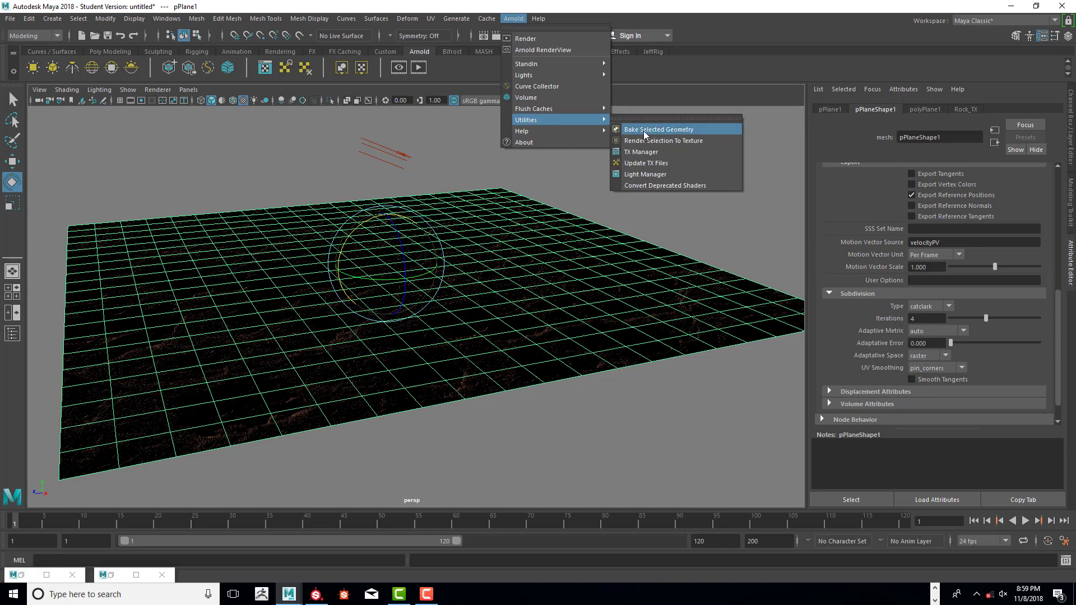
left_click(666, 131)
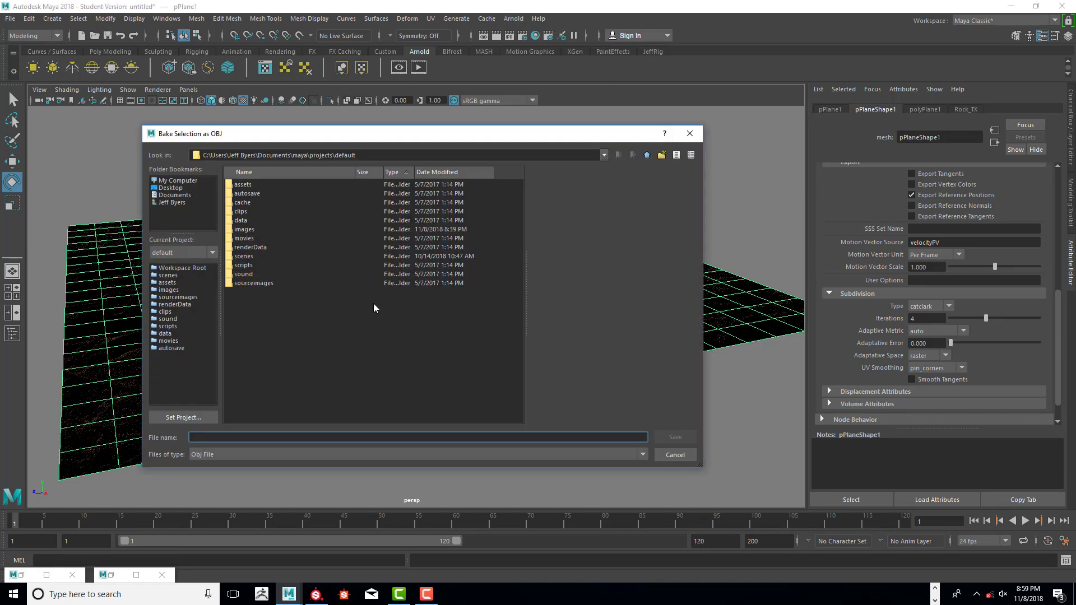
left_click(175, 188)
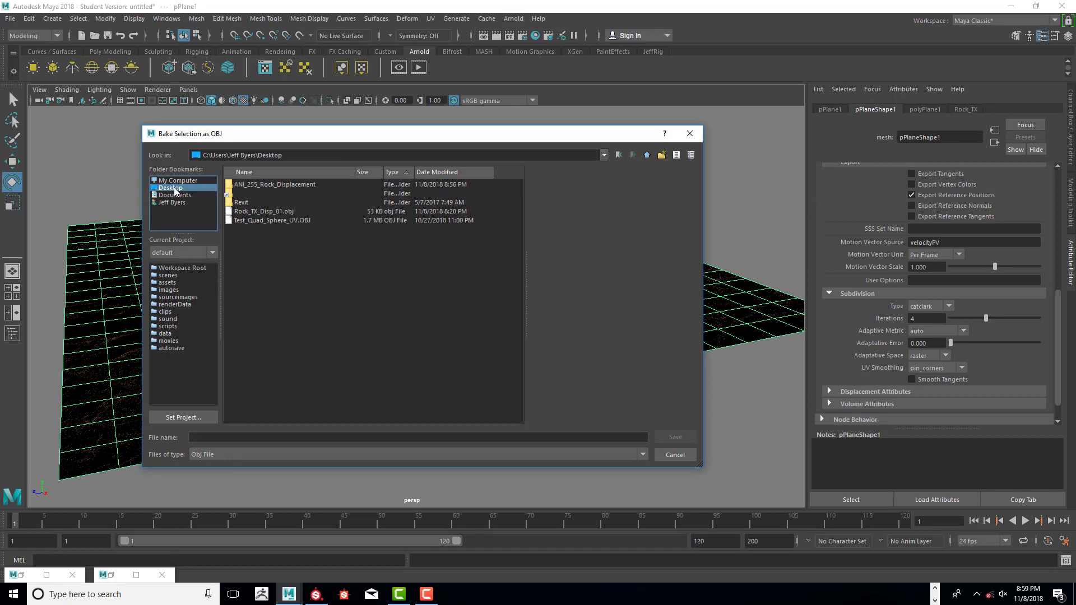
double_click(291, 185)
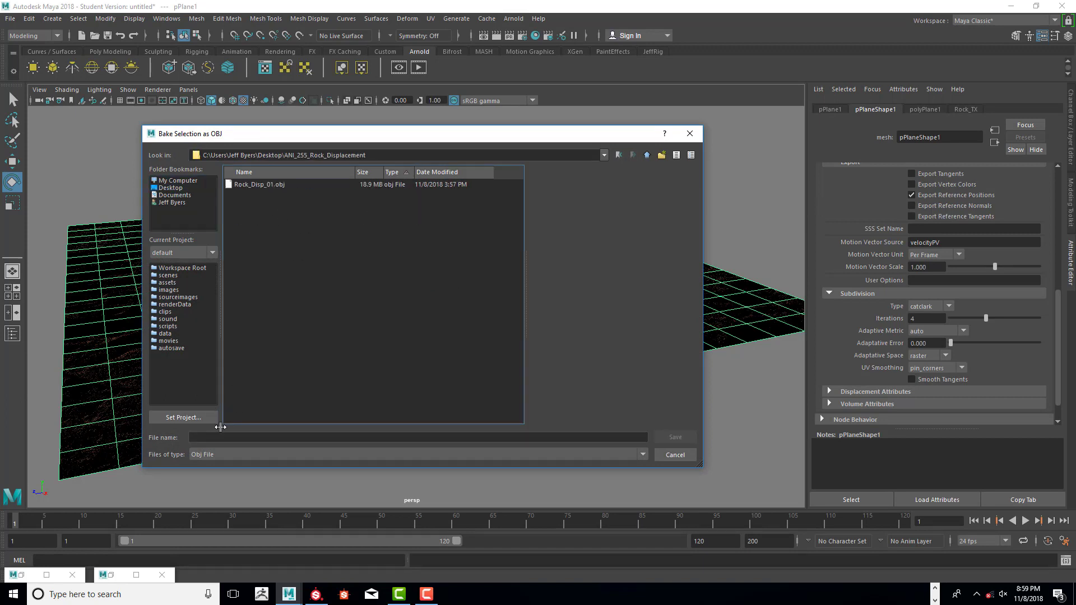
left_click(249, 186)
left_click(260, 437)
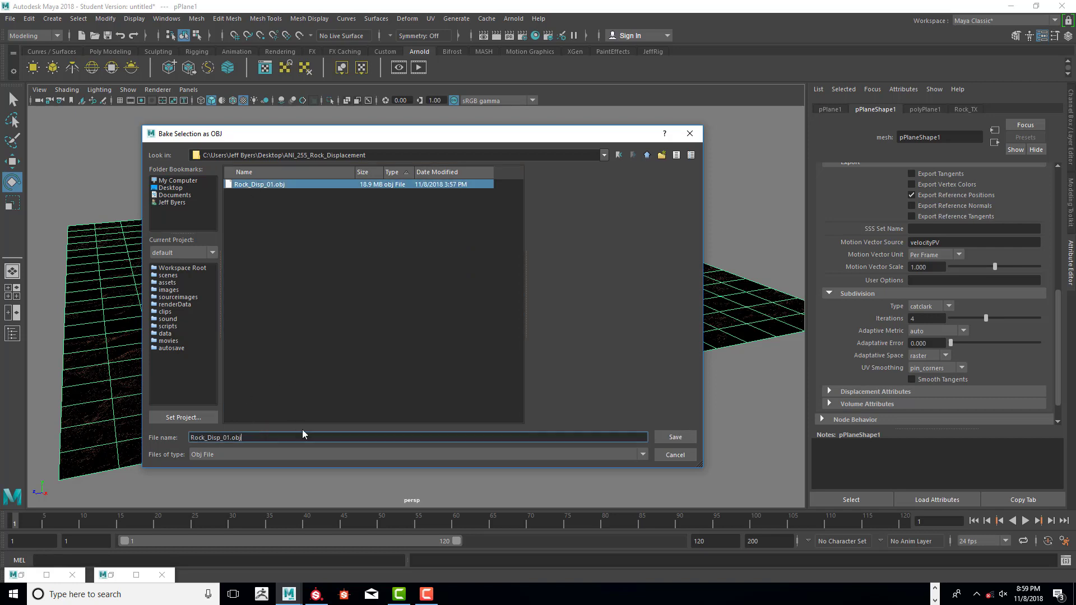
left_click_drag(241, 438, 229, 438)
type("1_Test_Med")
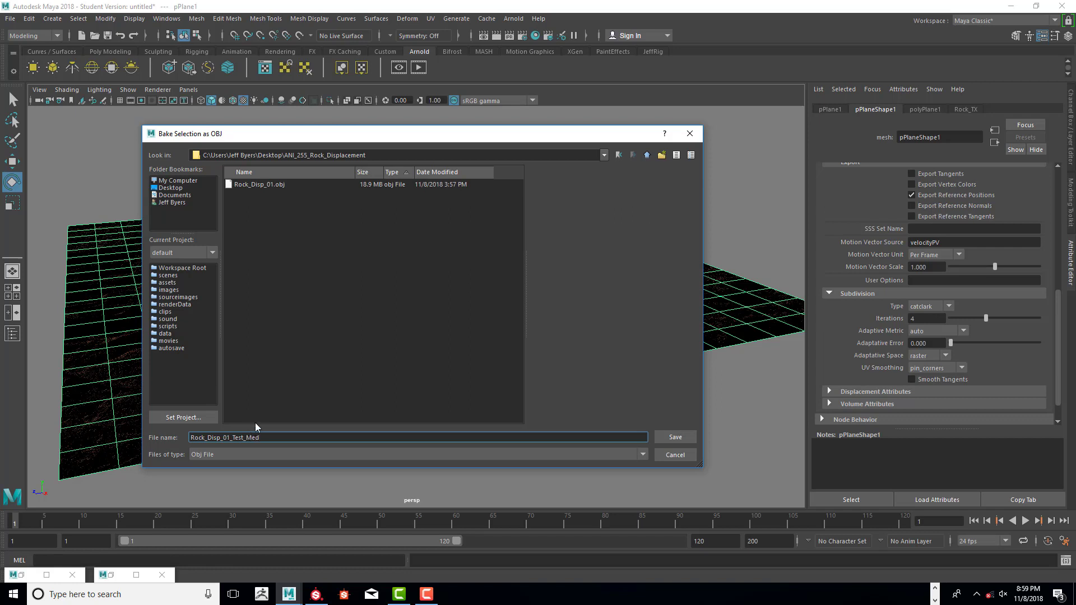
left_click(675, 437)
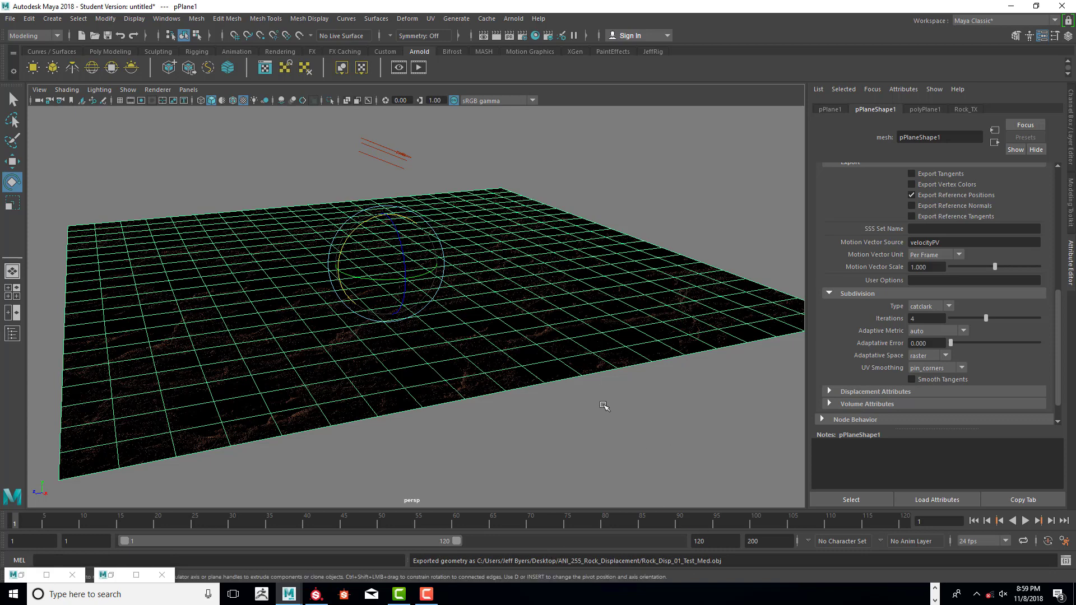
- Set the ground plane's Arnold subdivision iterations to 5
left_click(635, 380)
left_click(620, 320)
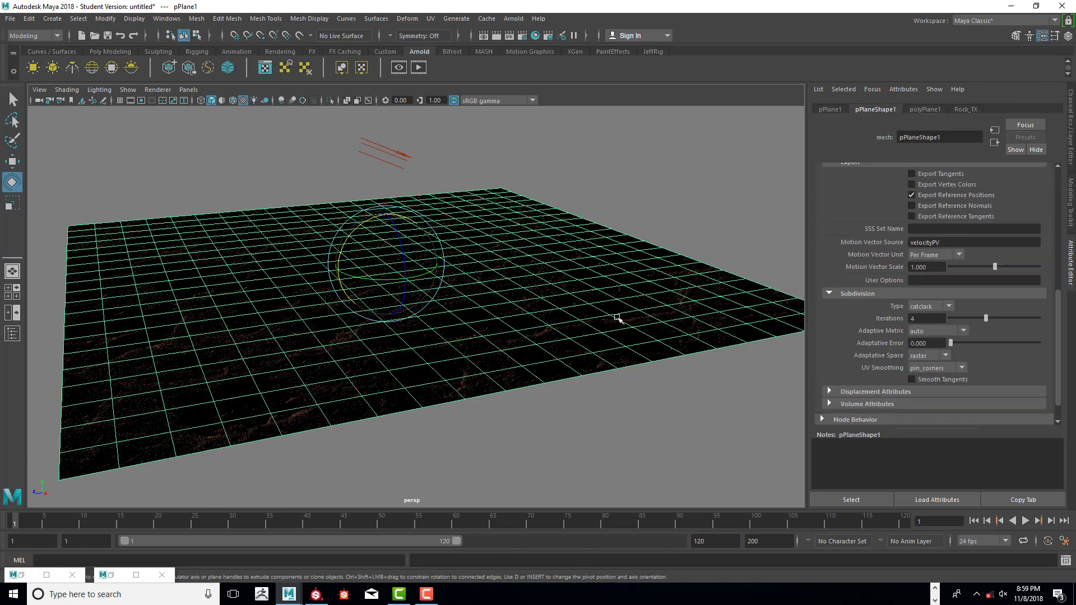
left_click_drag(935, 316, 905, 317)
key("Return")
left_click(11, 19)
left_click(326, 202)
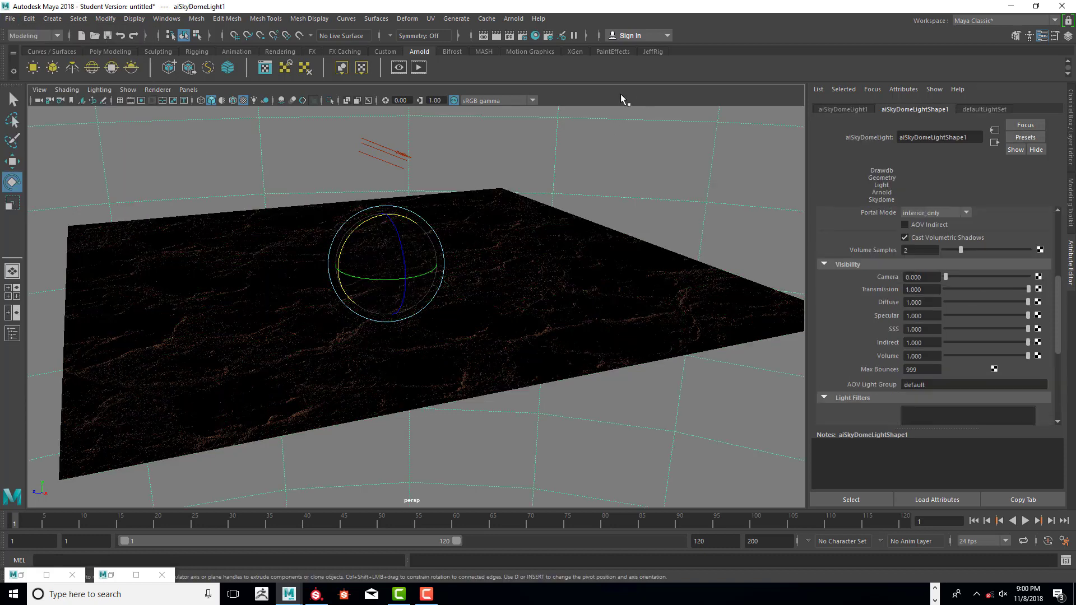
- Select the ground plane and bake it with Arnold to Rock_Disp_01_Test_High.obj in the same folder
left_click(510, 265)
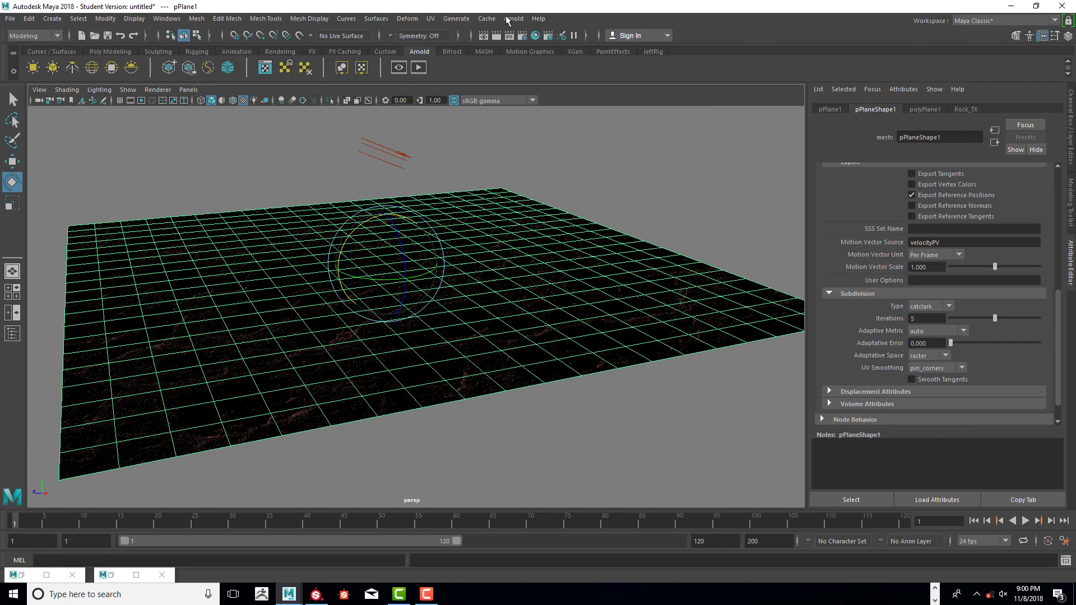
left_click(512, 19)
mouse_move(546, 121)
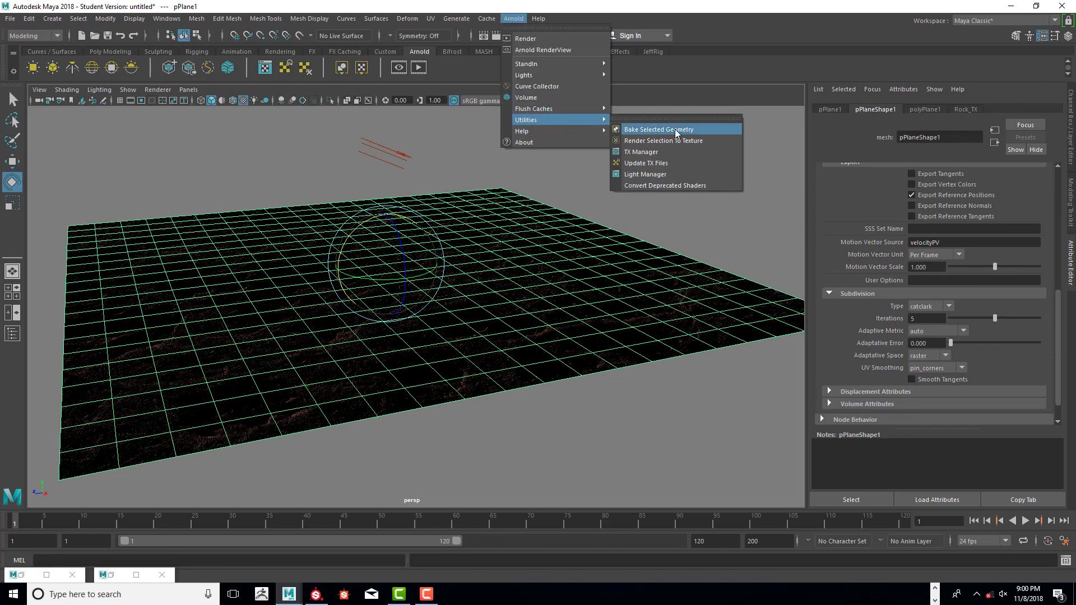
left_click(668, 130)
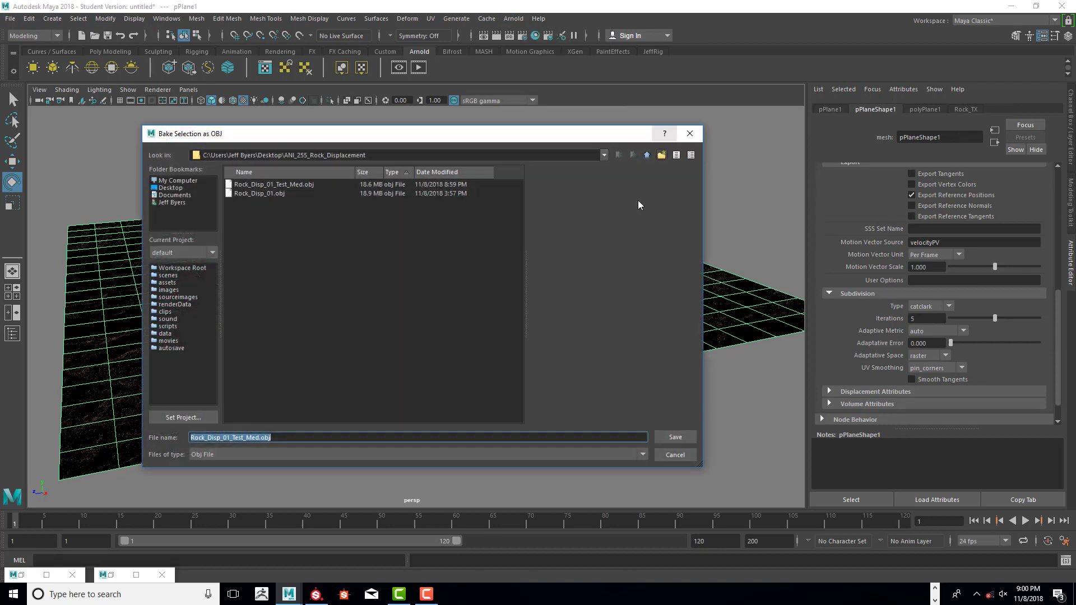
left_click(287, 184)
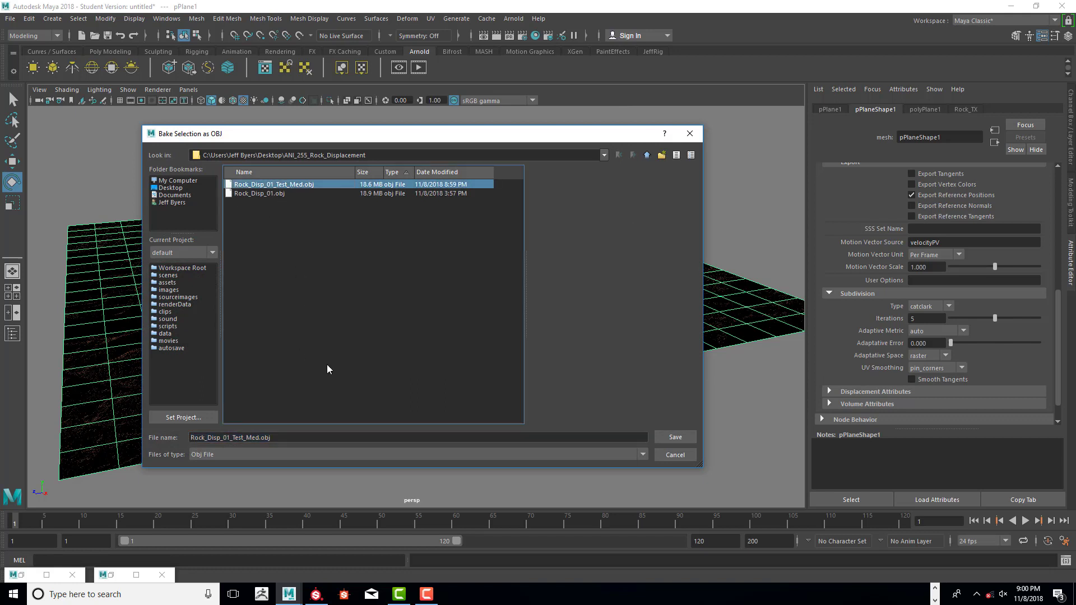
left_click(247, 438)
left_click_drag(247, 437, 255, 438)
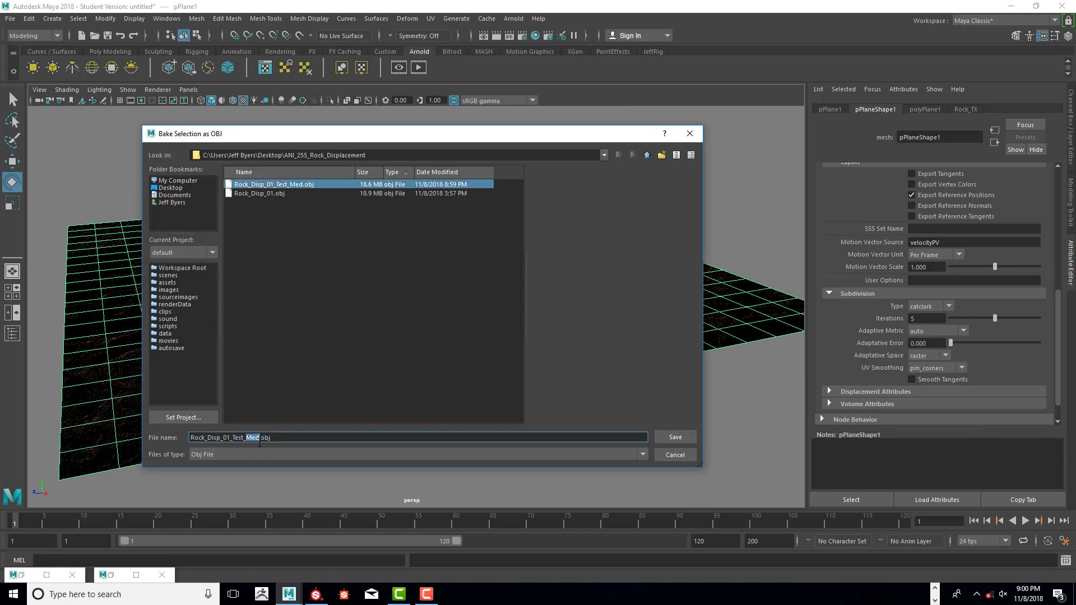
type("High")
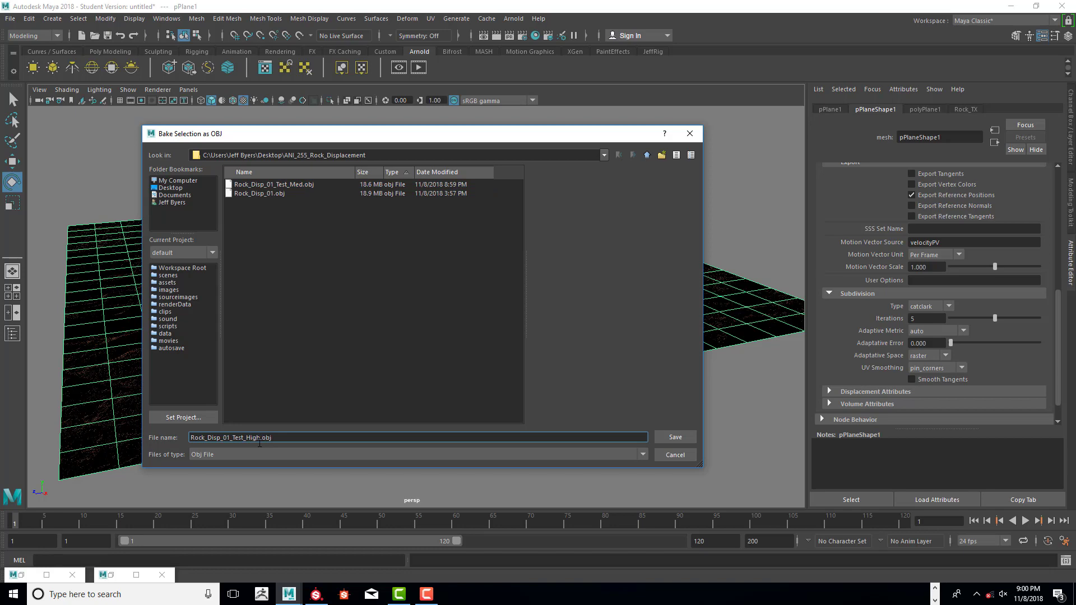
left_click(675, 437)
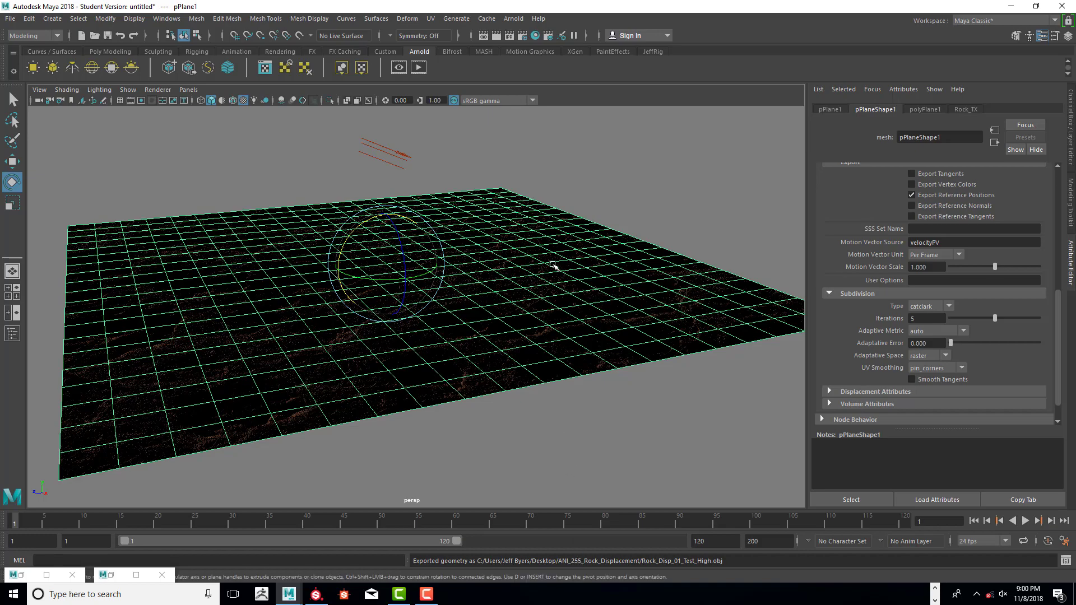
- Put the selected ground plane on a new display layer and hide that layer
left_click_drag(567, 264, 560, 259, "alt")
left_click_drag(557, 396, 537, 275, "alt")
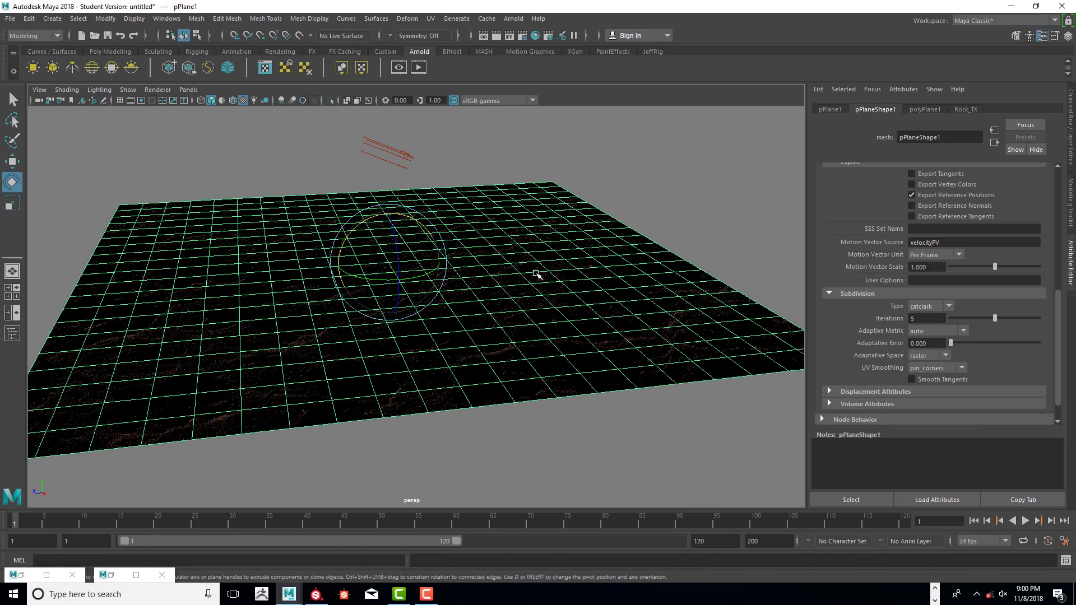
scroll(576, 264, "down", 6)
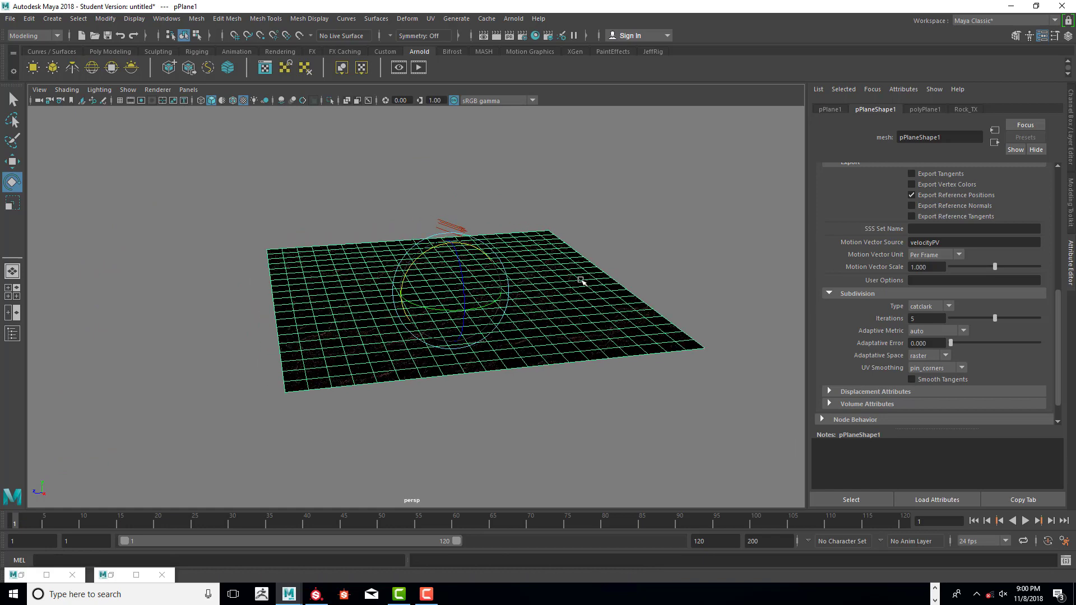
scroll(581, 281, "up", 4)
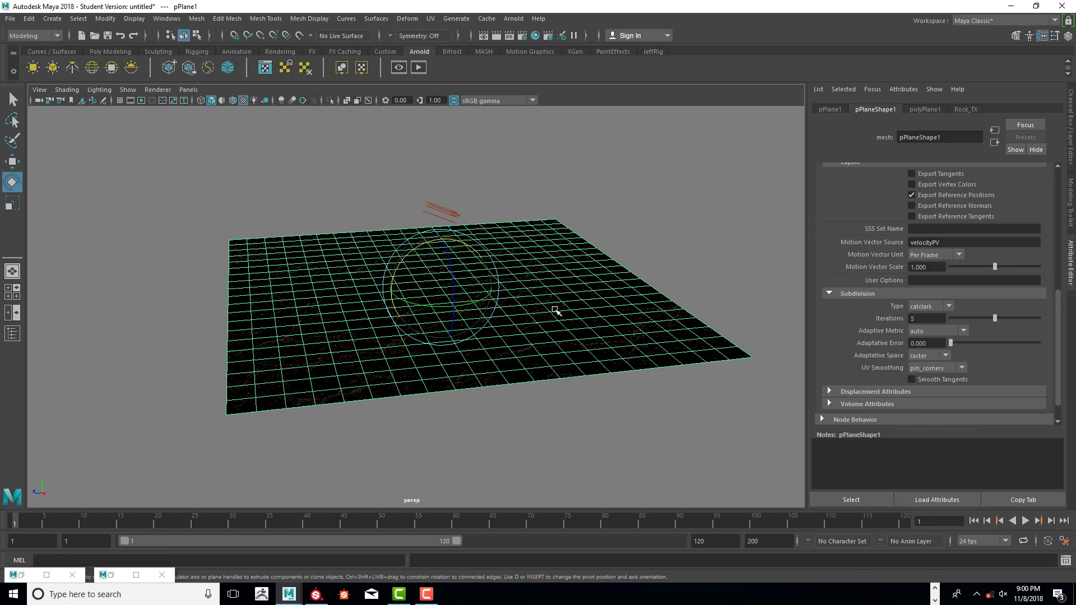
key("ctrl+a")
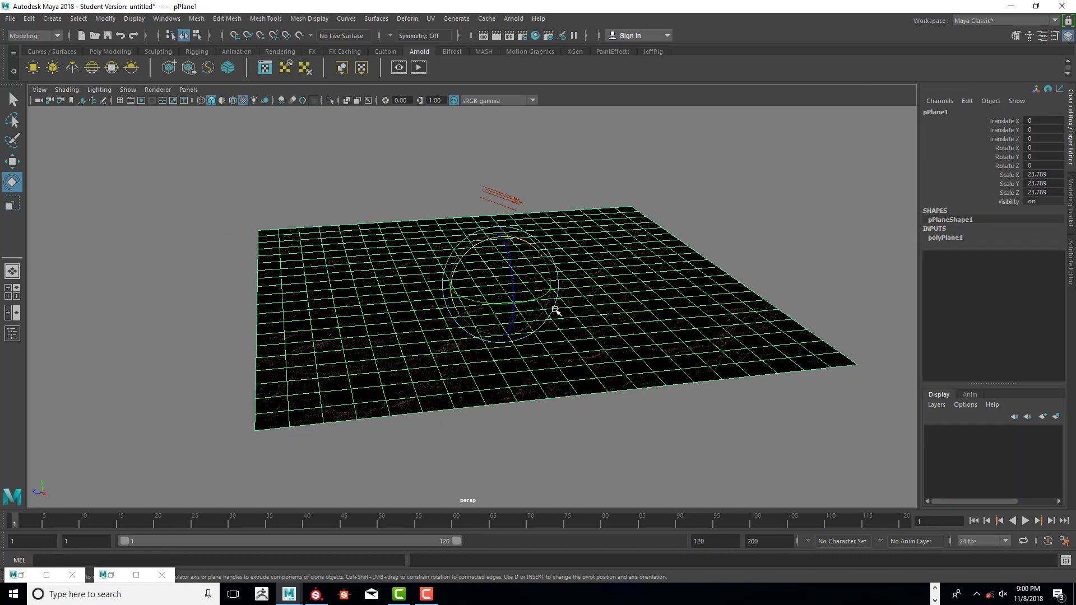
left_click(1056, 417)
left_click(932, 431)
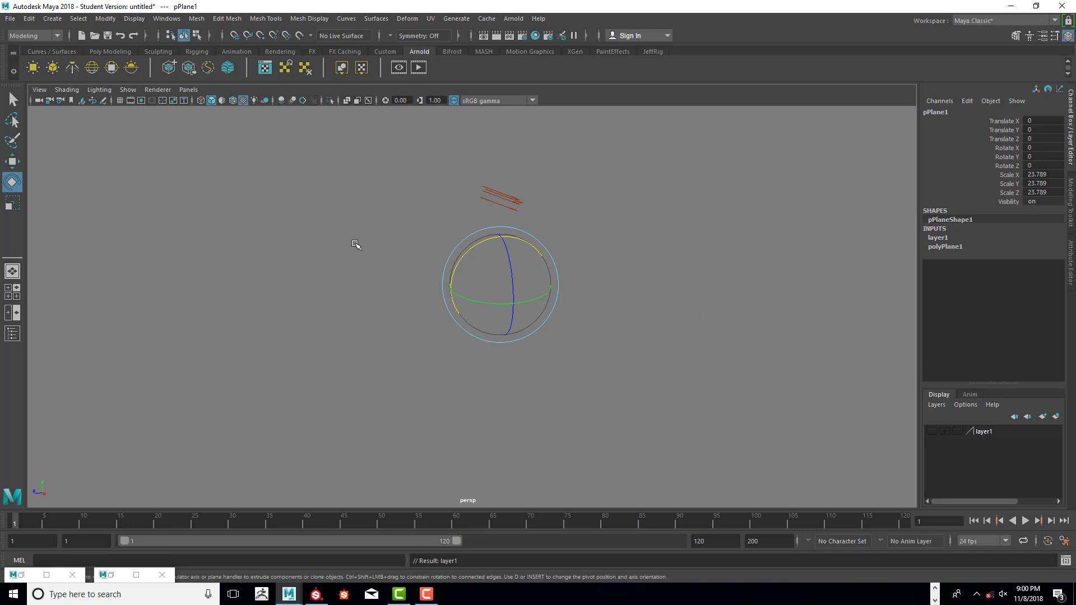
left_click(92, 68)
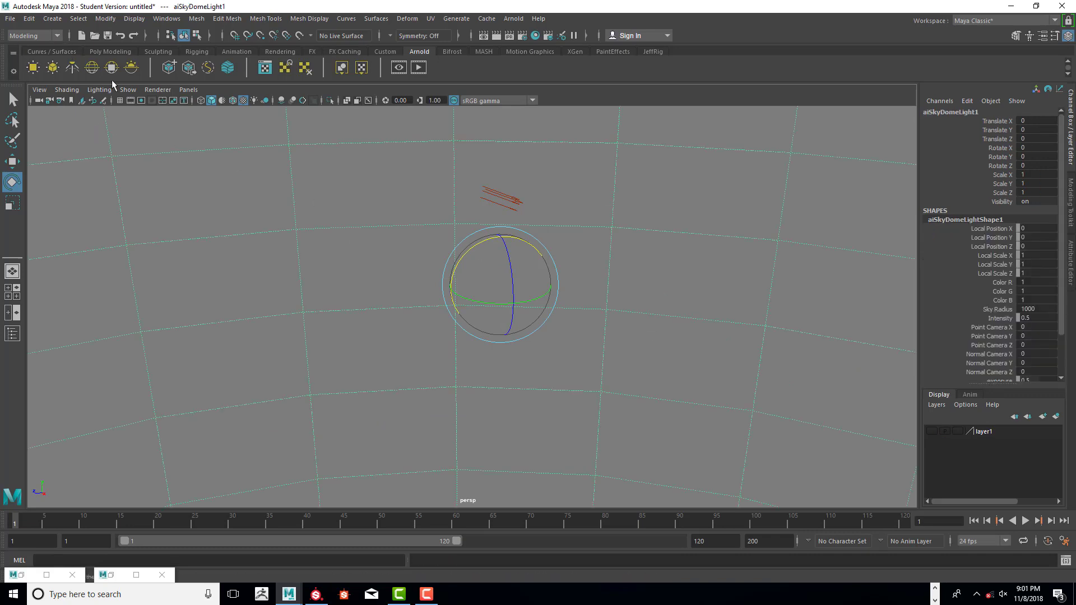
- Import Rock_Disp_01_Test_Med.obj from the desktop folder ANI_255_Rock_Displacement, with the import file type set to OBJ
left_click(10, 19)
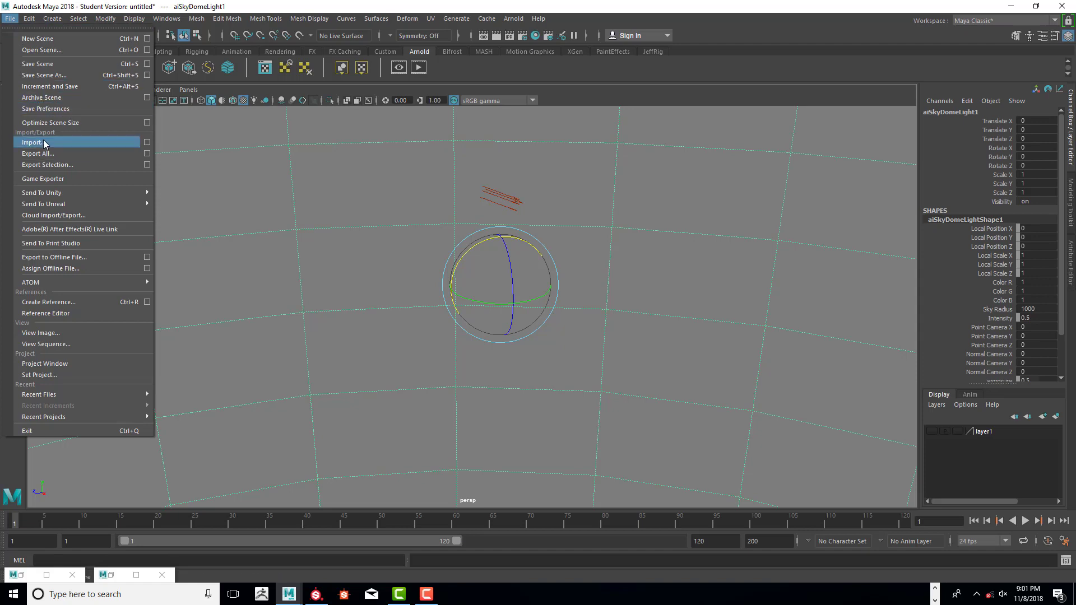
left_click(147, 142)
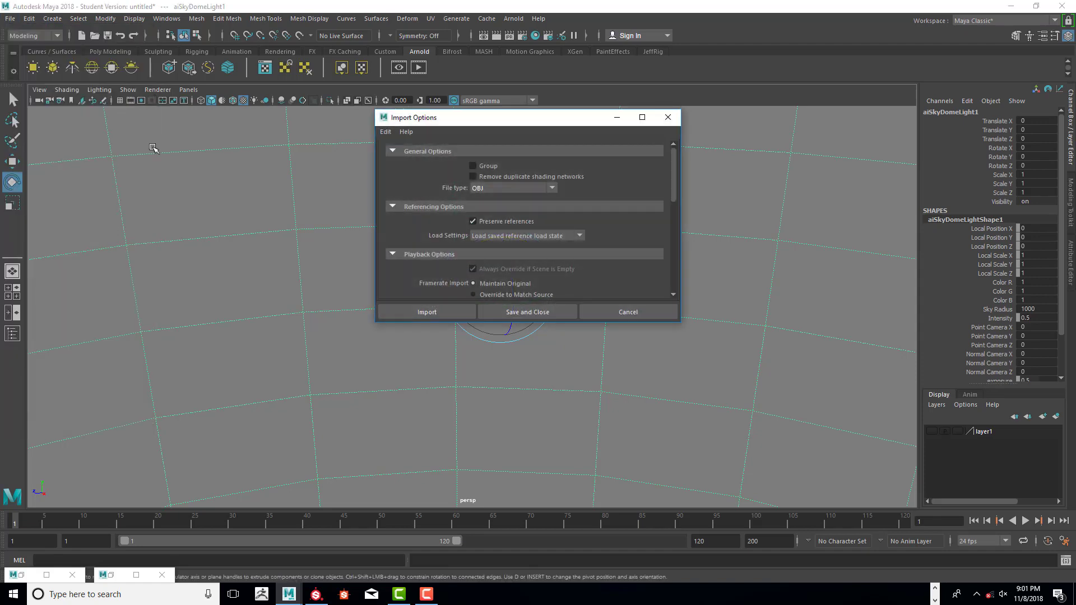
left_click(528, 188)
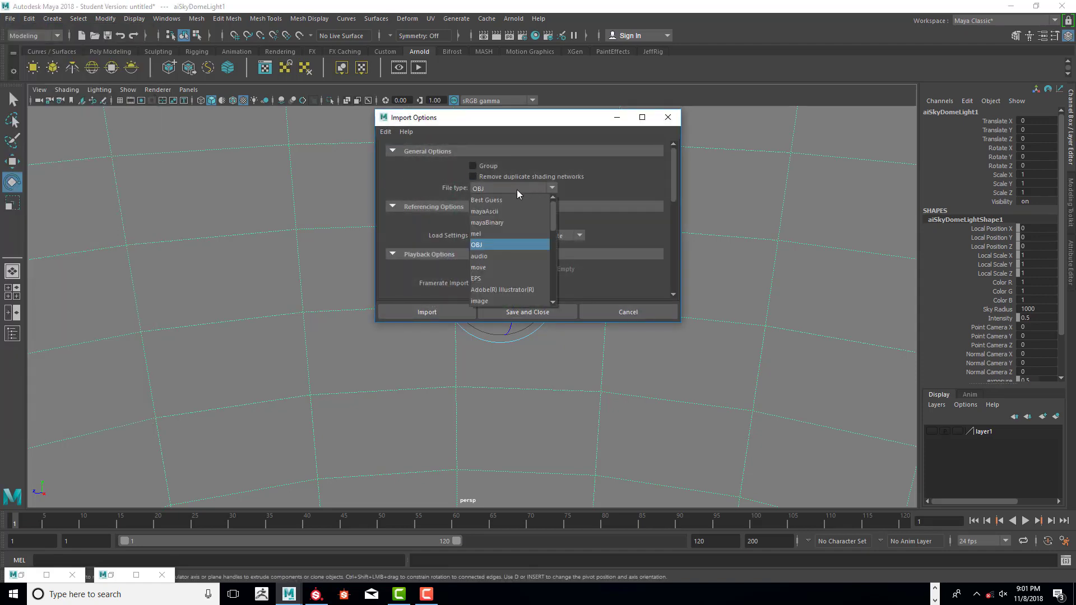
left_click(506, 245)
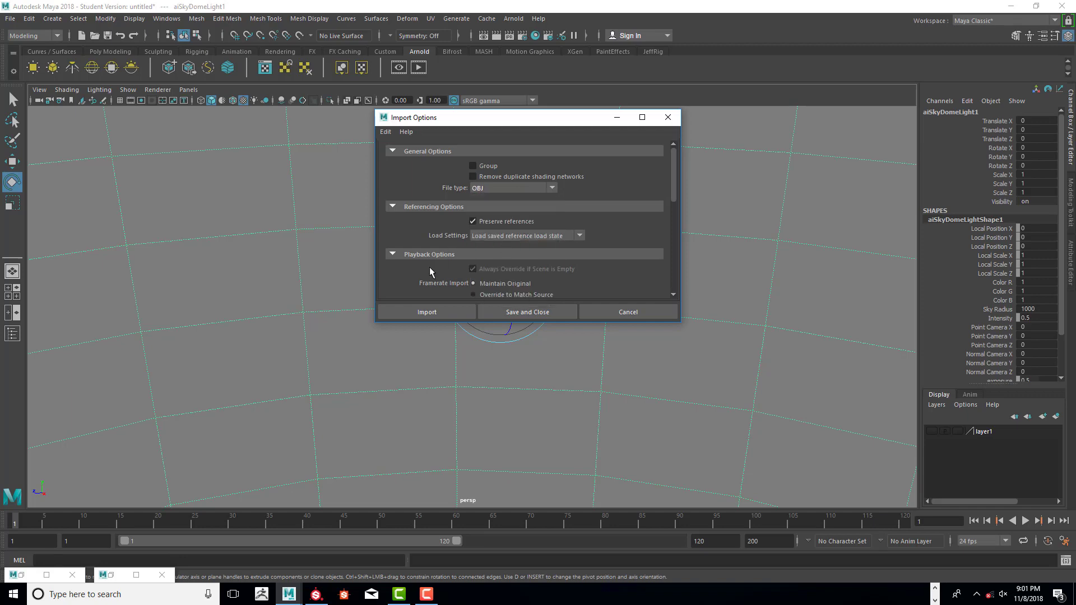
left_click(435, 310)
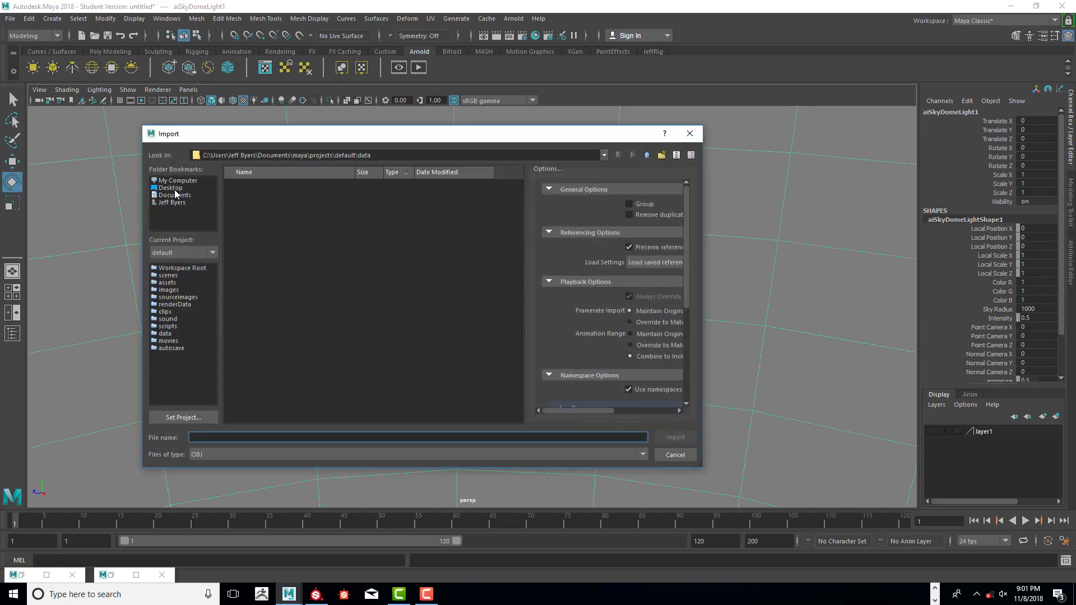
left_click(174, 188)
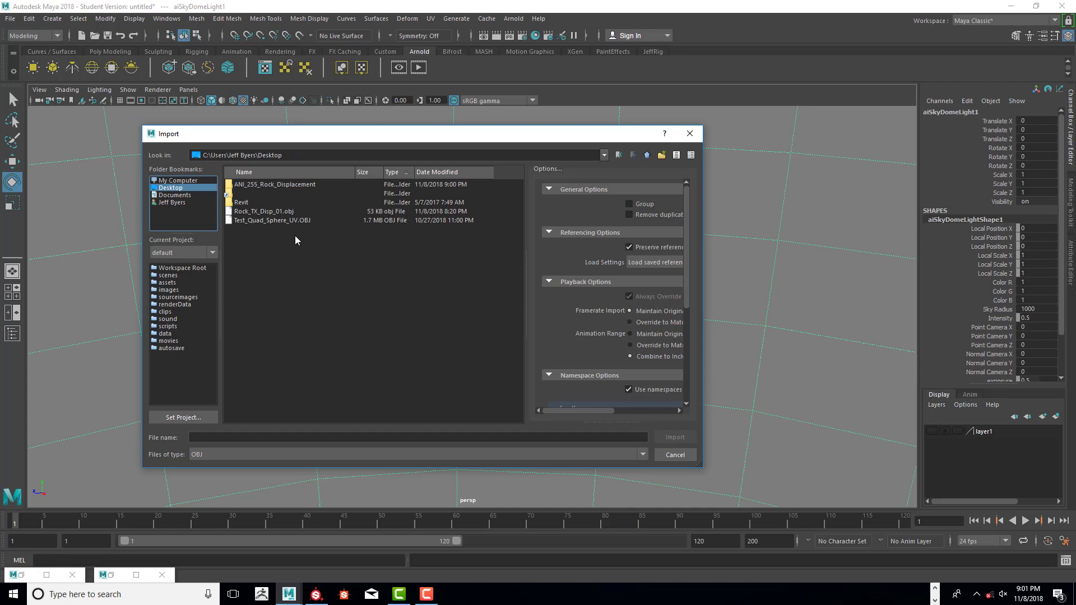
double_click(288, 184)
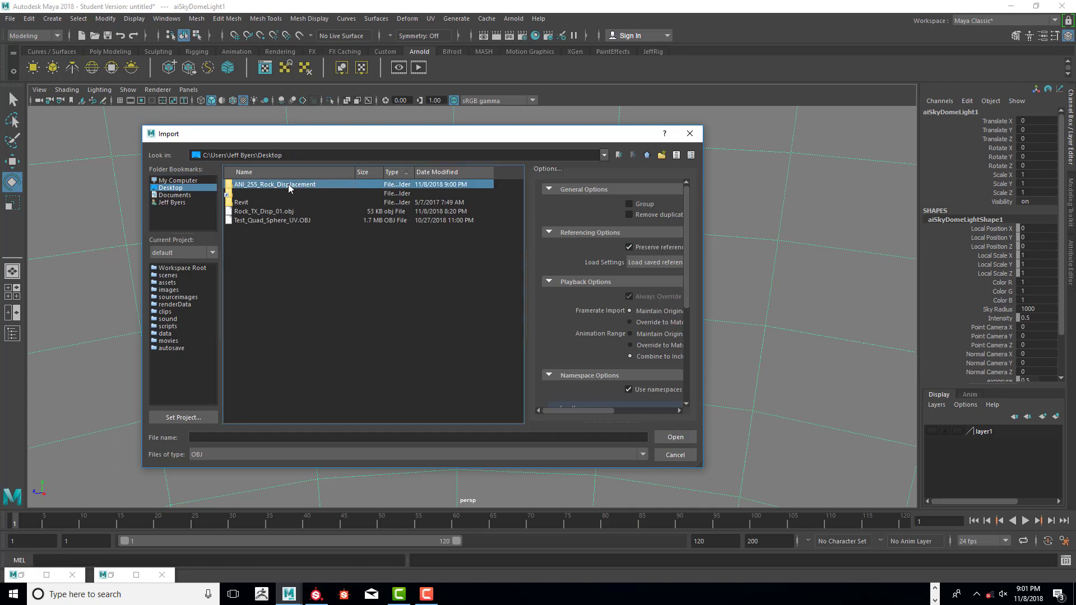
left_click(304, 195)
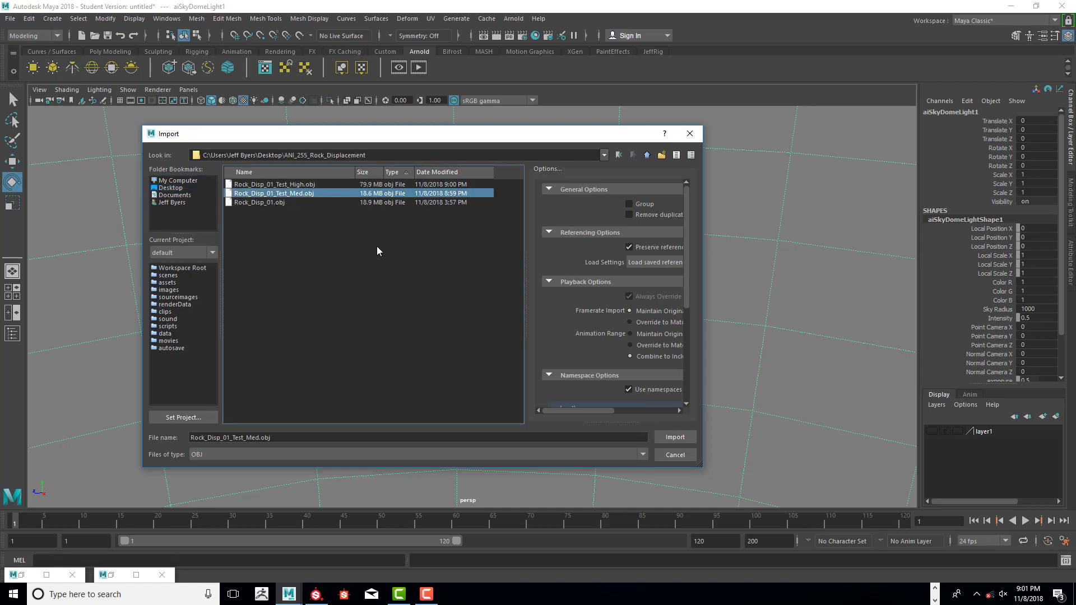
left_click(676, 437)
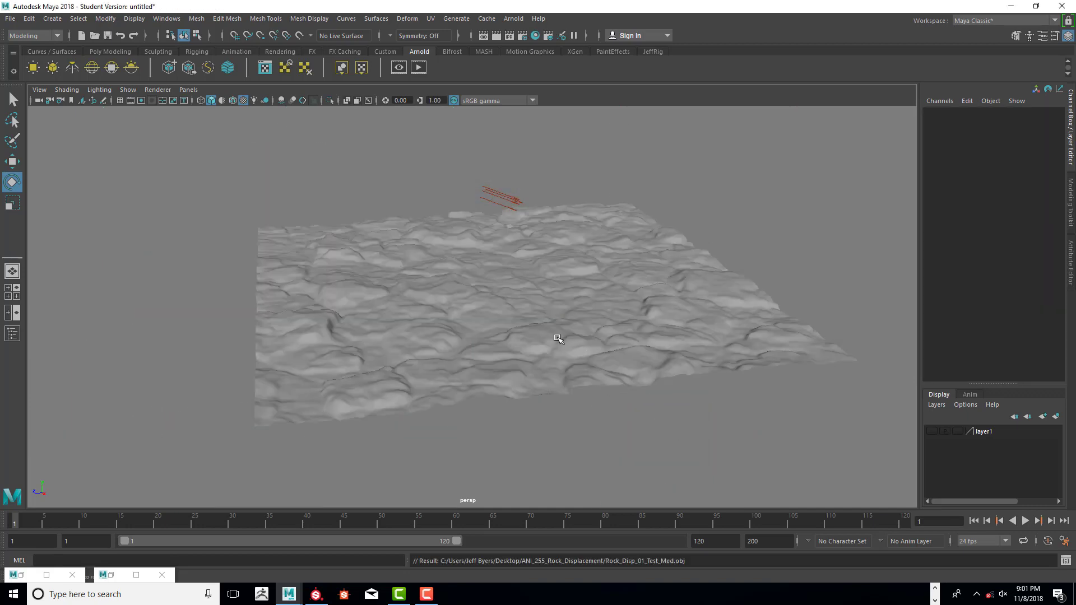
- Select the imported medium-resolution rock mesh and turn on the Poly Count heads-up display
scroll(558, 339, "up", 5)
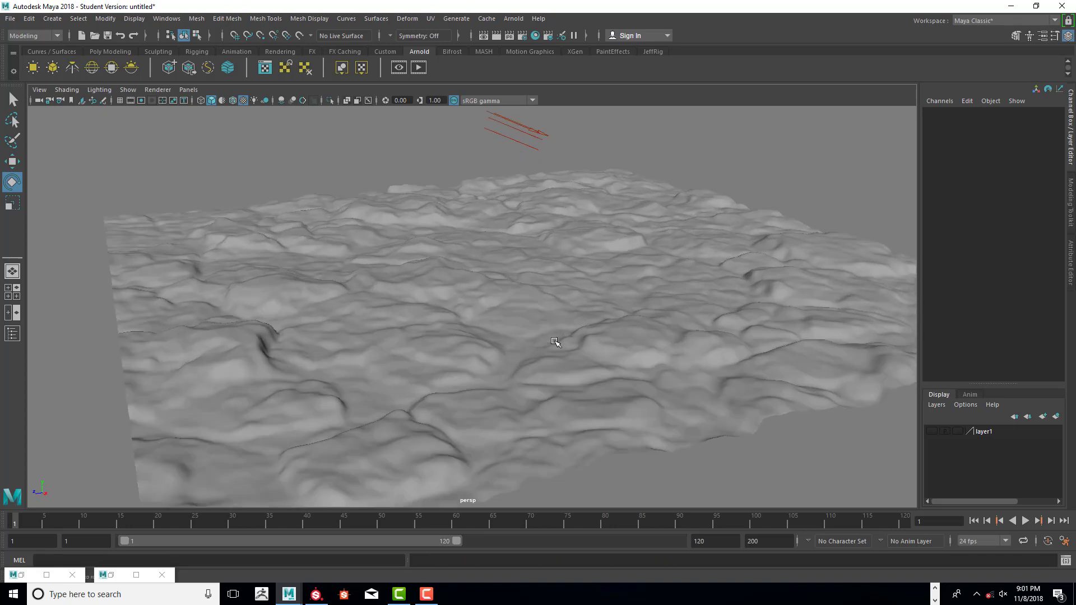
scroll(554, 342, "up", 1)
middle_click_drag(560, 321, 565, 221, "alt")
scroll(536, 262, "down", 2)
left_click_drag(536, 262, 539, 278, "alt")
left_click(501, 357)
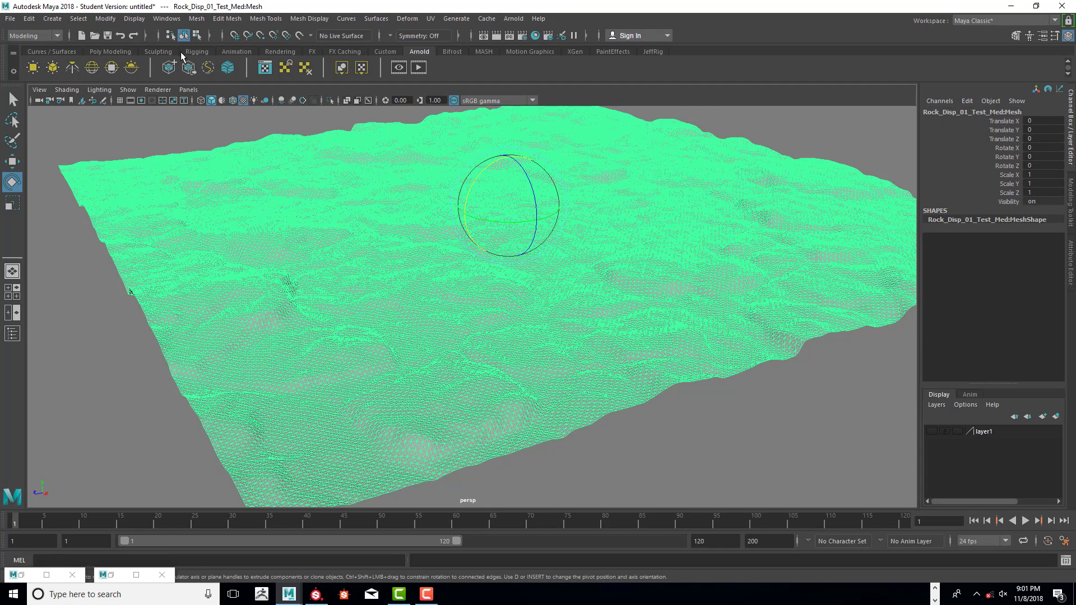
left_click(128, 21)
mouse_move(144, 59)
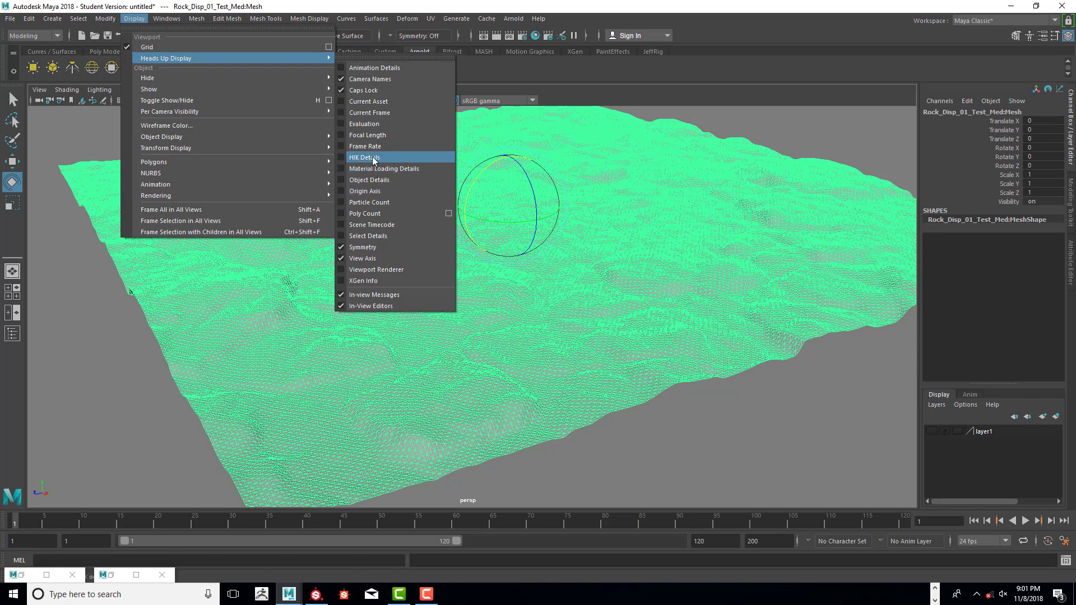
left_click(372, 216)
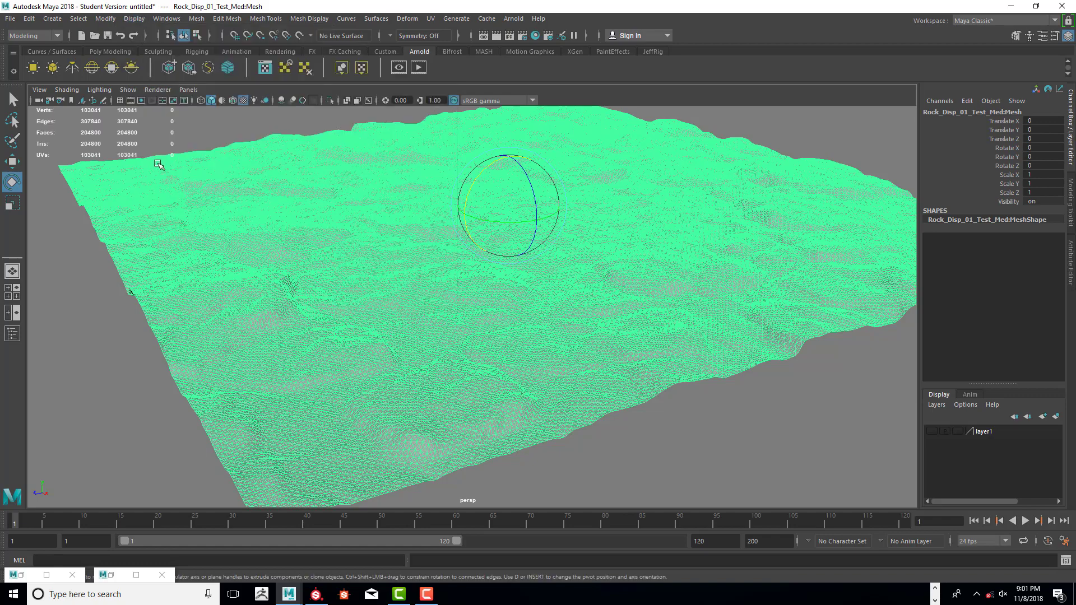
- Examine the medium-resolution rock mesh's polygon counts, wireframe and shaded surface from several angles
left_click(217, 127)
left_click(185, 176)
left_click_drag(540, 221, 610, 209, "alt")
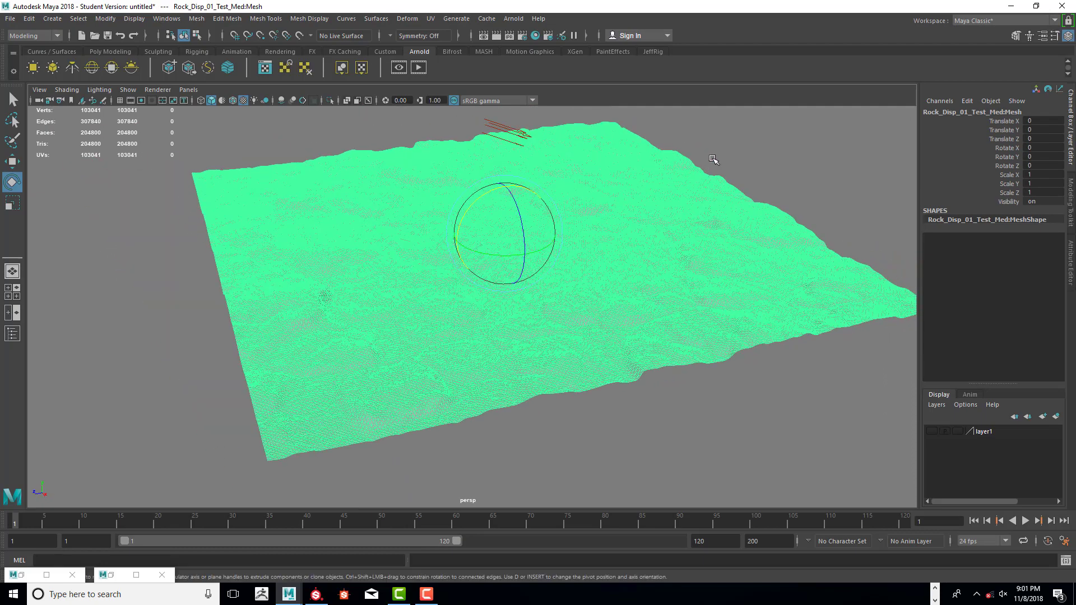
left_click(711, 162)
scroll(688, 169, "up", 5)
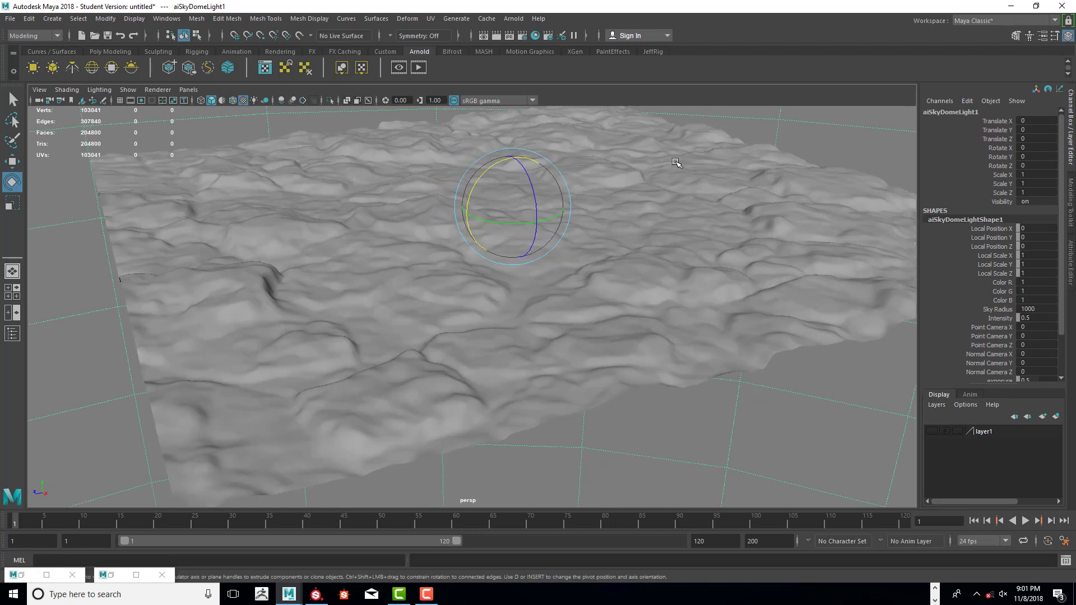
left_click_drag(670, 164, 571, 241, "alt")
left_click(644, 220)
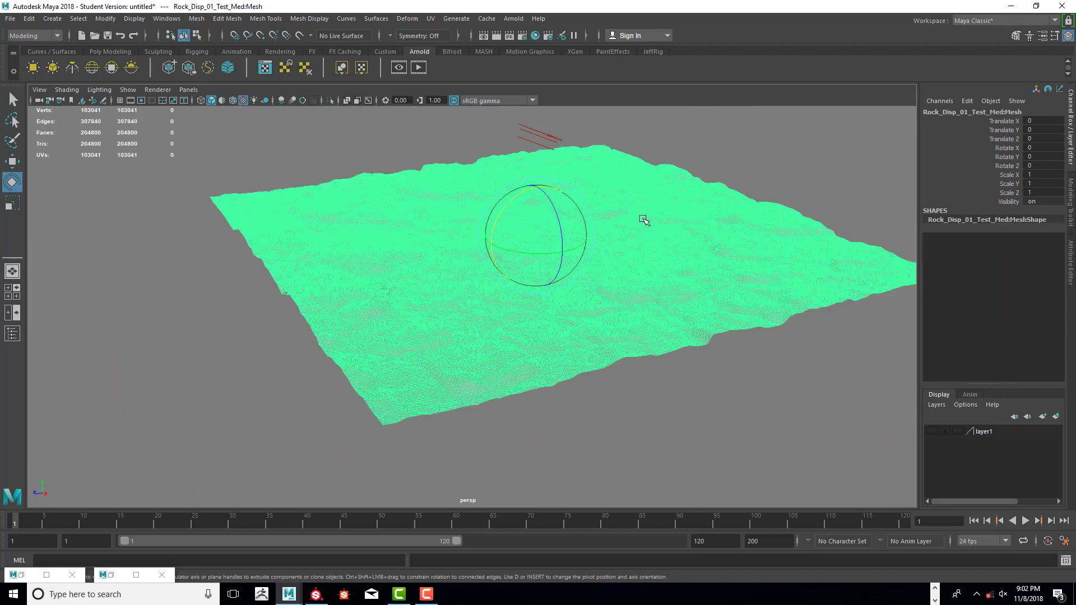
key("ctrl+z")
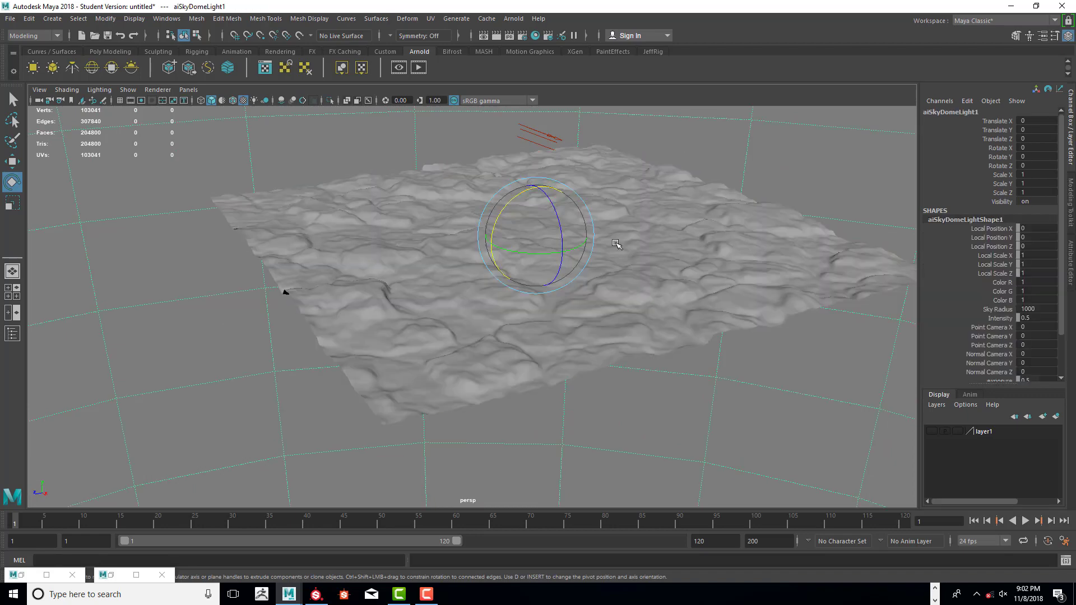
- Select the medium-resolution rock mesh and move it down to about -7 in Translate Y
left_click(612, 294)
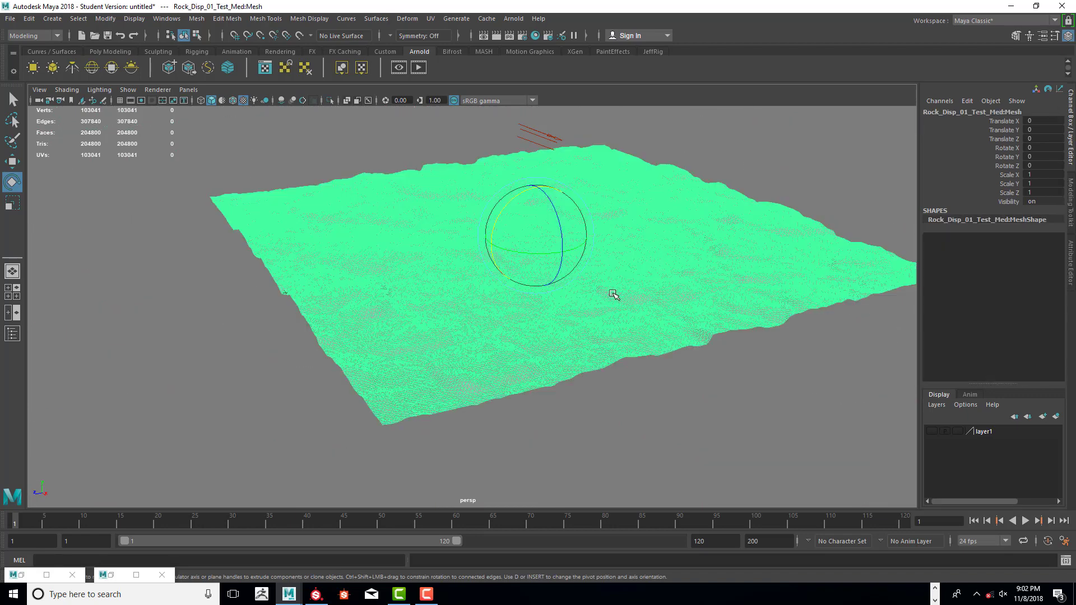
key("w")
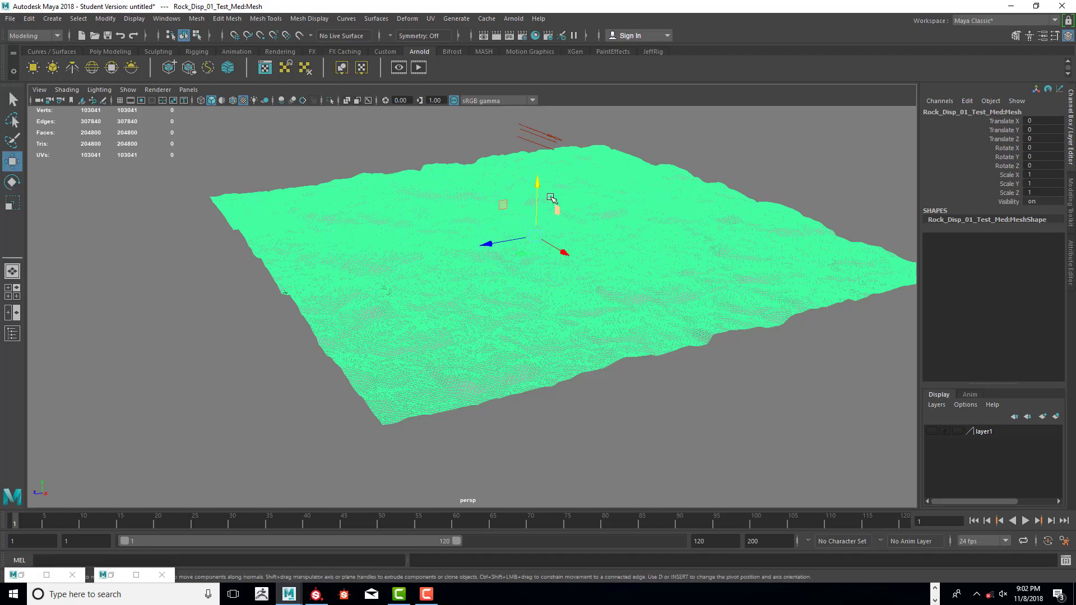
left_click_drag(537, 188, 537, 336)
- Import Rock_Disp_01_Test_High.obj from the ANI_255_Rock_Displacement folder into the scene
left_click(10, 19)
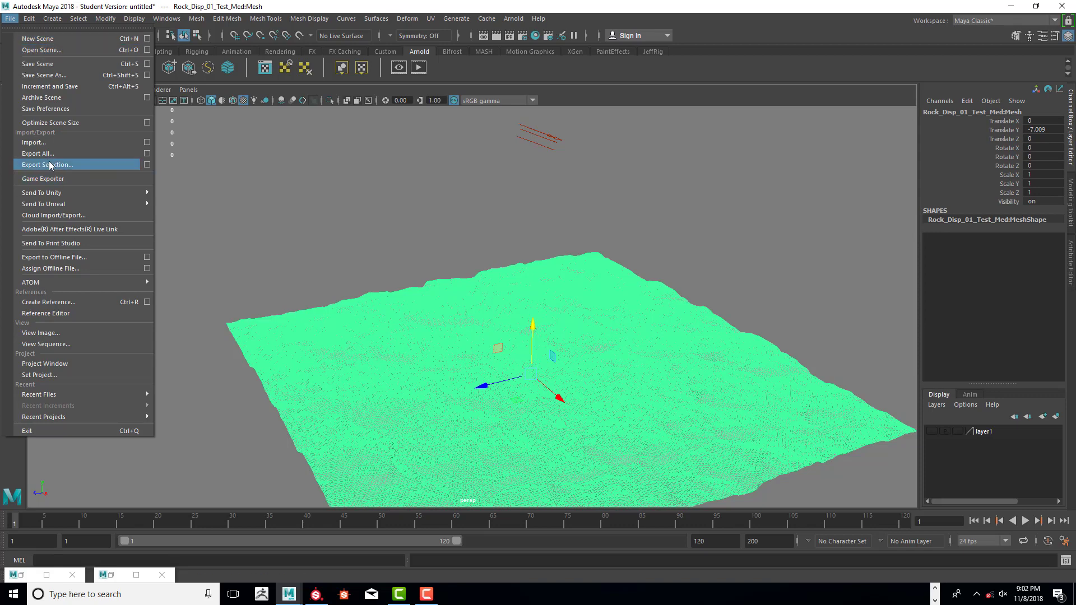
left_click(45, 144)
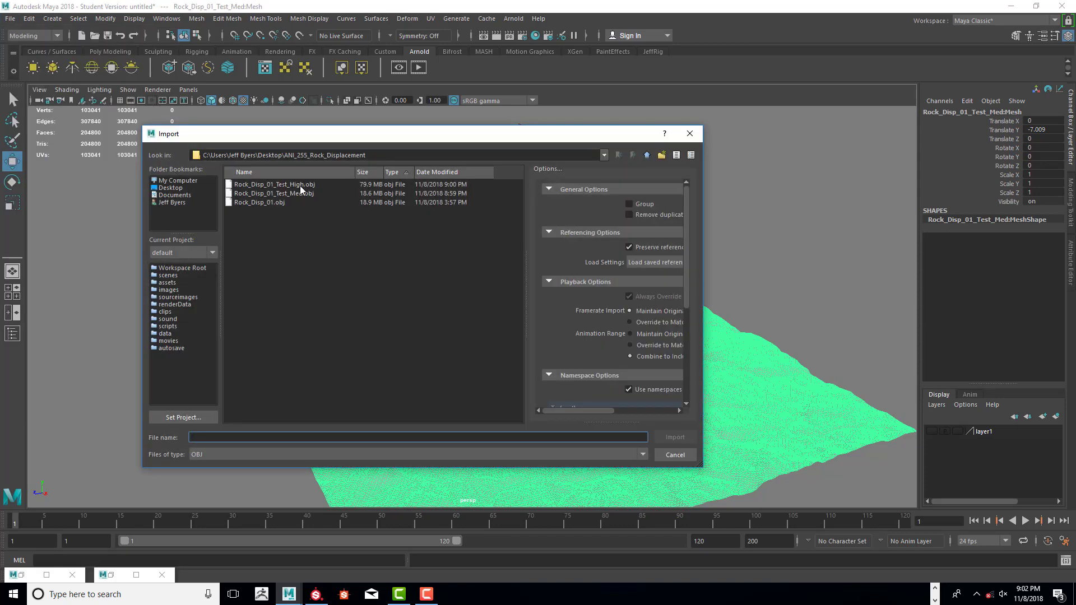
left_click(303, 193)
left_click(300, 185)
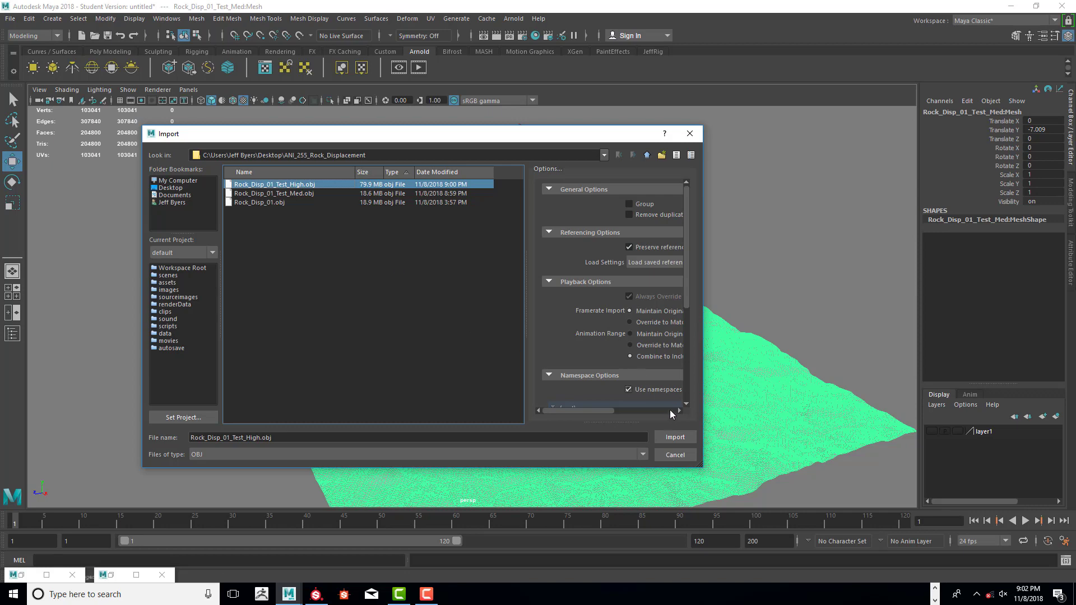
left_click(676, 438)
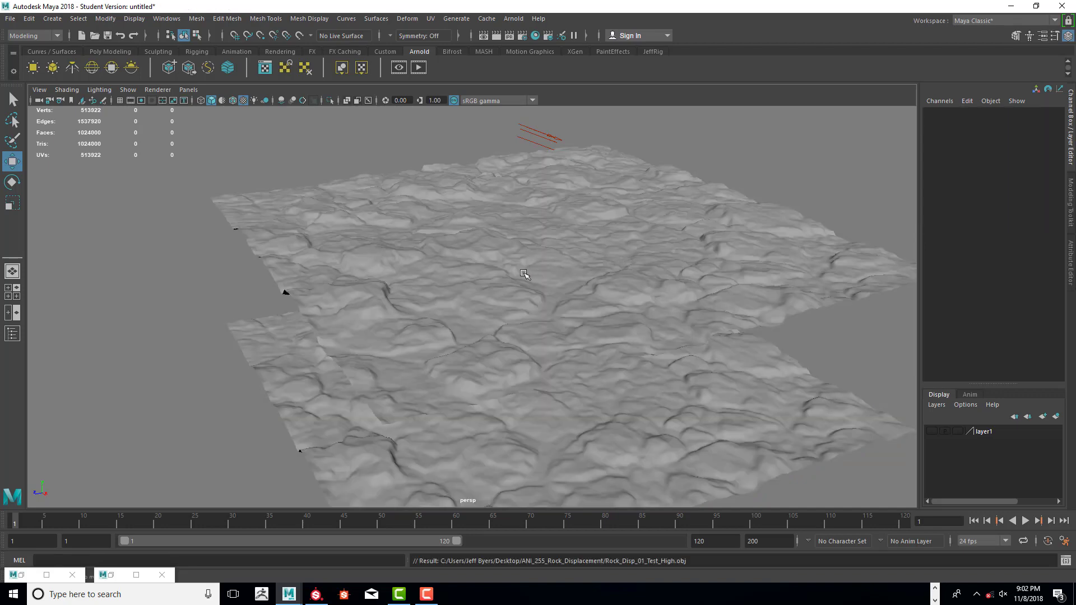
- Check the high-resolution rock mesh's polygon counts and view its shaded surface above the medium-resolution mesh
left_click(479, 256)
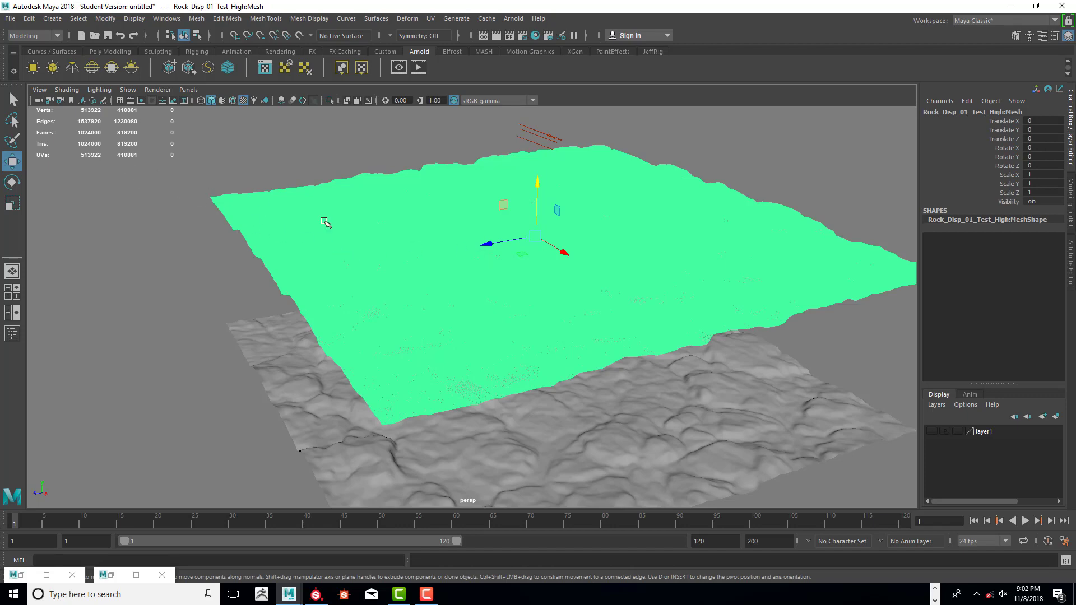
left_click(704, 158)
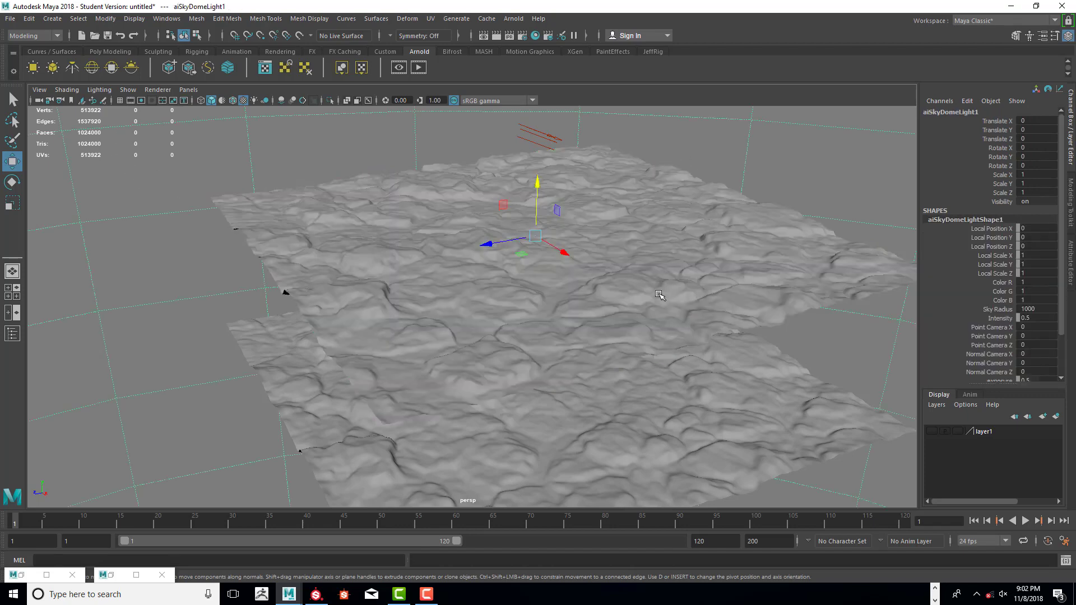
scroll(659, 296, "up", 5)
scroll(659, 296, "down", 6)
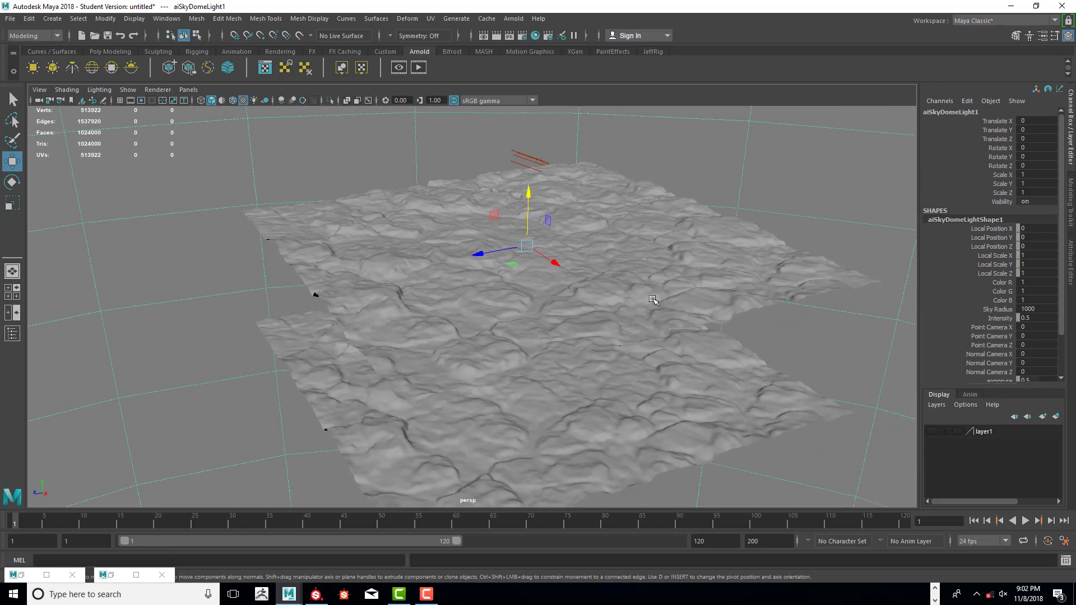
- Raise the medium-resolution rock mesh to about 1.86 in Translate Y, just above the high-resolution mesh
left_click(594, 375)
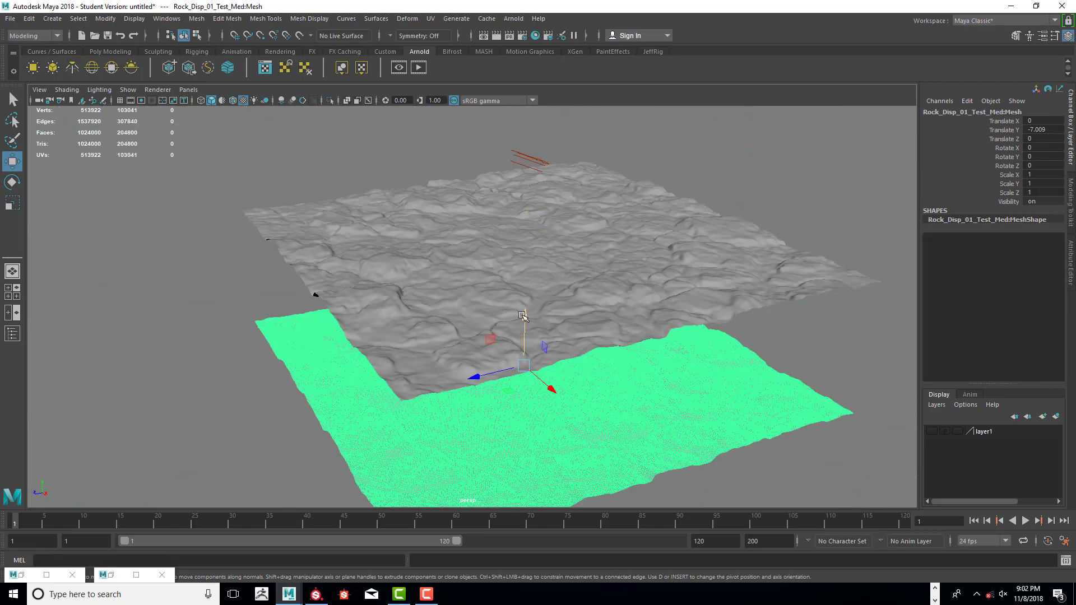
left_click_drag(523, 316, 558, 149)
left_click(635, 347)
- Compare the shaded surface detail of the medium- and high-resolution rock meshes up close along their near edges
scroll(635, 348, "up", 5)
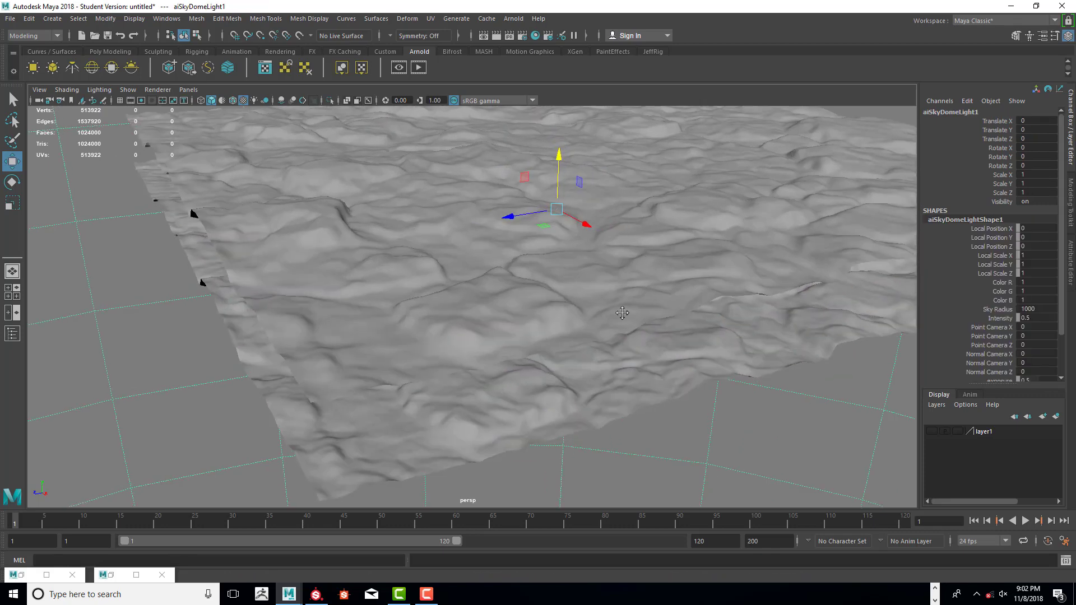
scroll(622, 313, "up", 5)
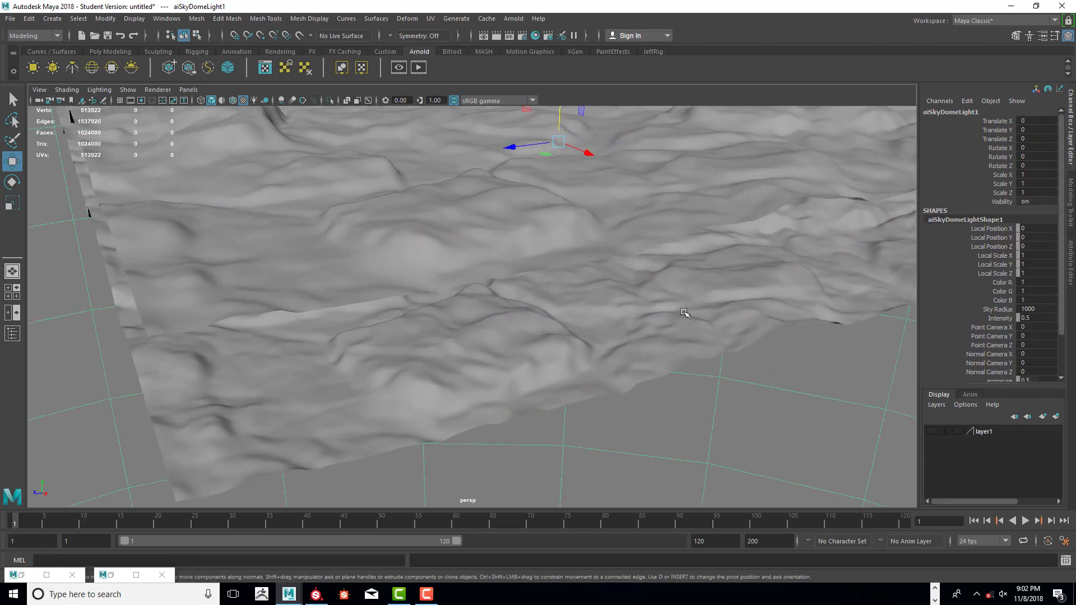
left_click_drag(684, 312, 677, 308, "alt")
middle_click_drag(654, 274, 642, 304, "alt")
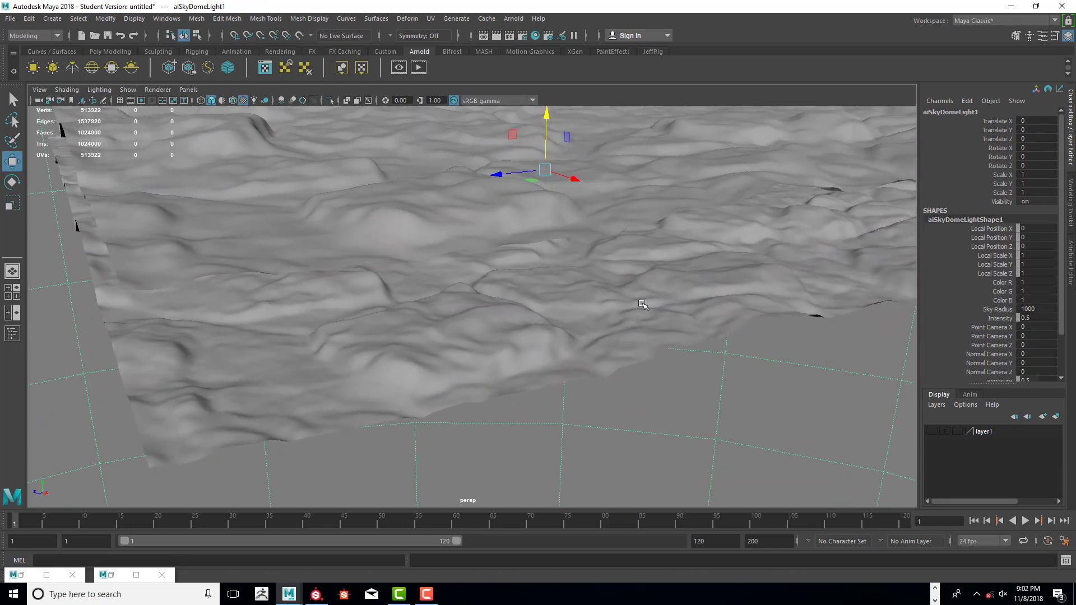
left_click_drag(642, 304, 571, 370, "alt")
middle_click_drag(572, 370, 624, 340, "alt")
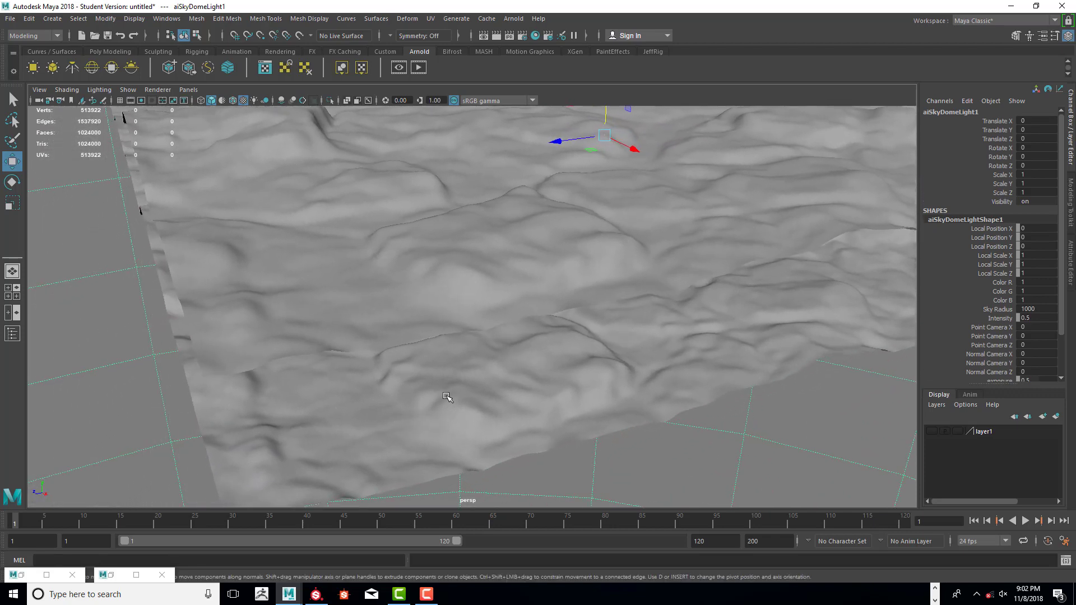
mouse_move(448, 397)
left_mouse_down("alt")
mouse_move(482, 355)
mouse_move(458, 388)
left_mouse_up("alt")
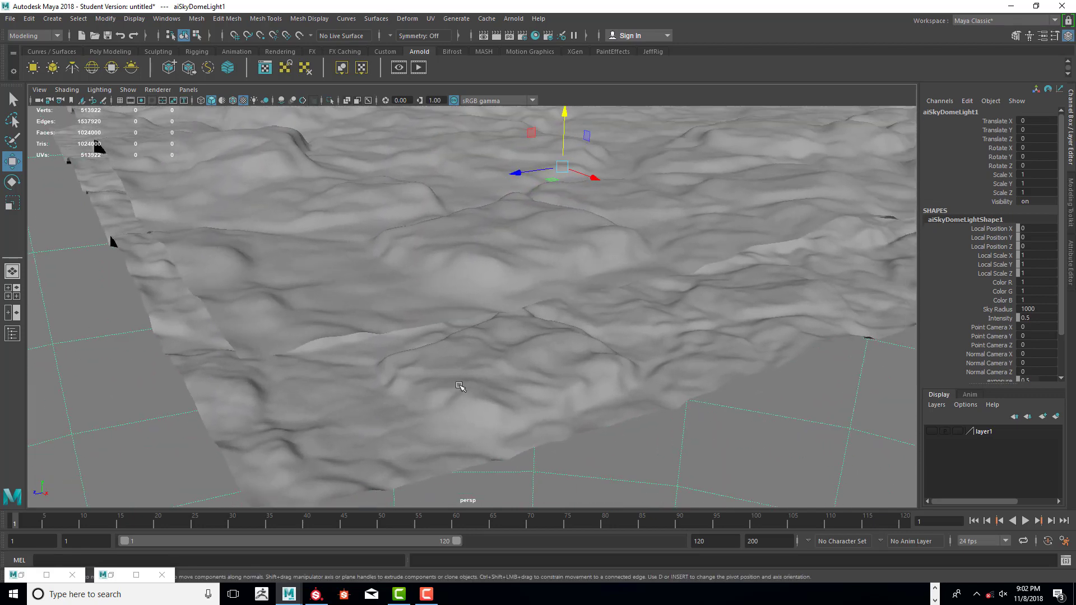
- Select the high- and medium-resolution rock meshes alternately to compare their wireframe density and polygon counts
left_click(465, 381)
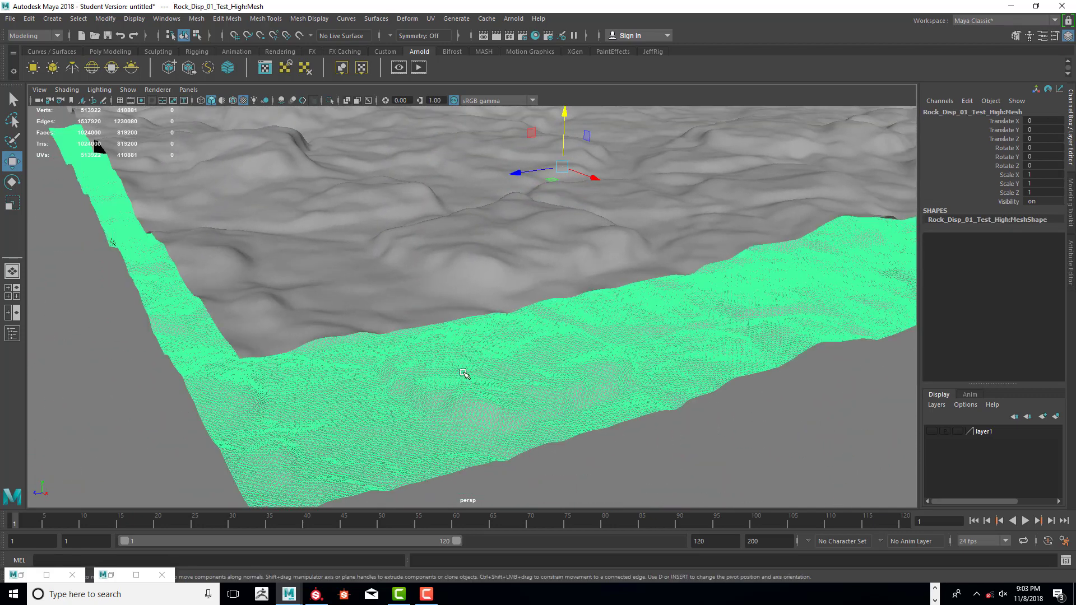
left_click(402, 280)
left_click(526, 355)
left_click(615, 461)
left_click(532, 285)
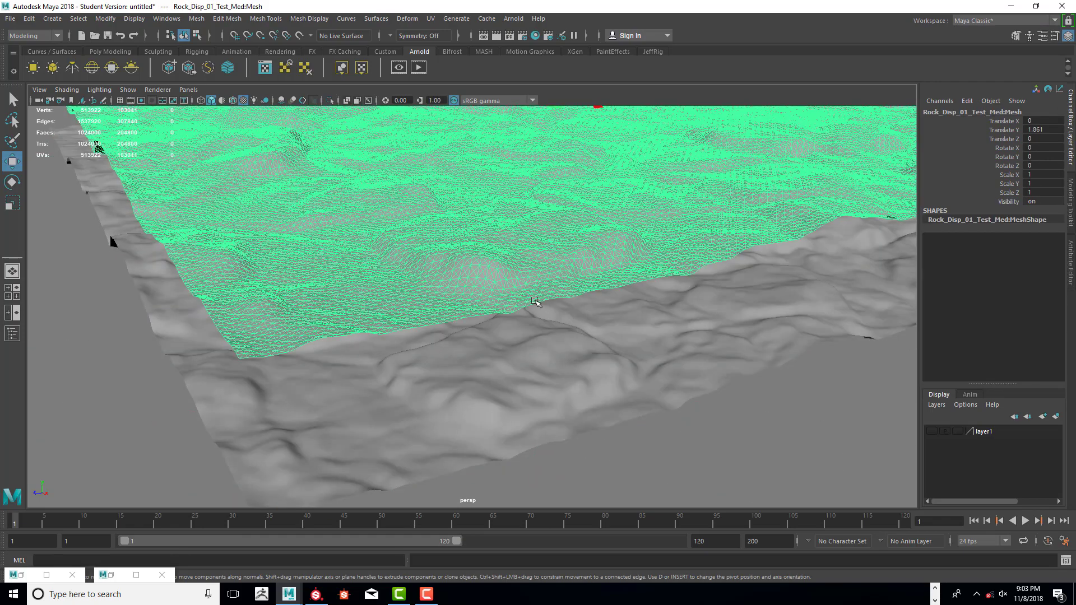
left_click(557, 362)
left_click(528, 271)
left_click(598, 377)
left_click(544, 277)
left_click(530, 297)
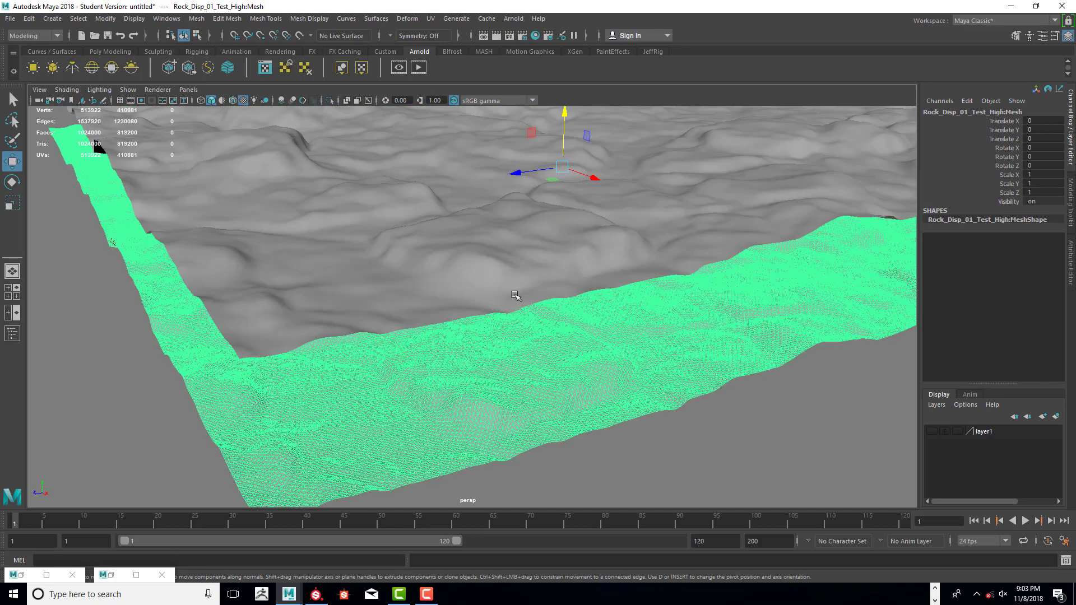
- Keep comparing the high- and medium-resolution rock meshes' wireframes around their near corner, selecting each mesh in turn
left_click(504, 268)
left_click(516, 359)
left_click(493, 257)
left_click(526, 378)
left_click(500, 271)
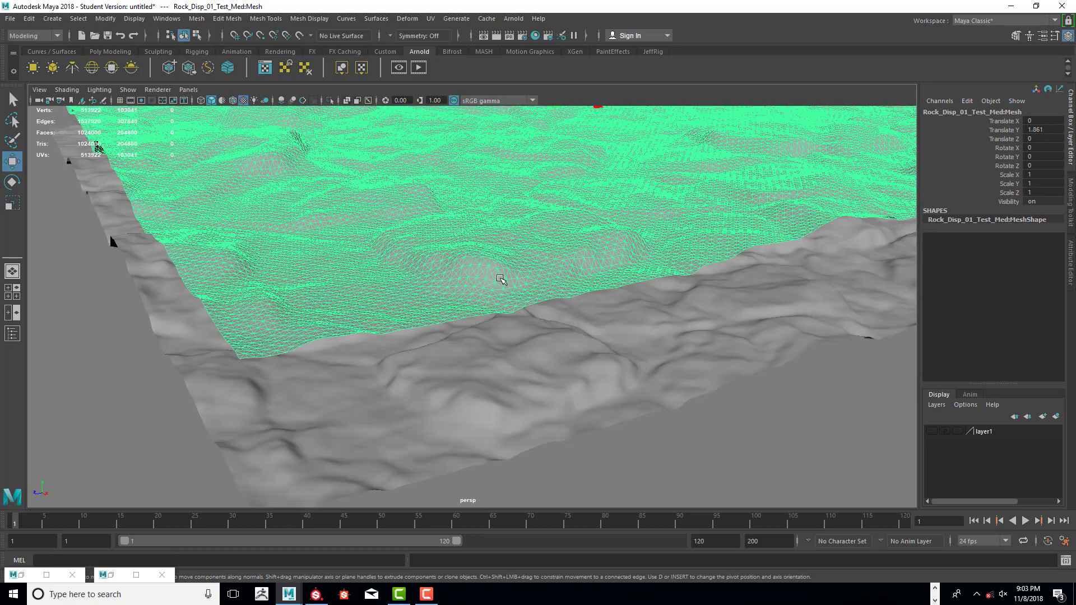
scroll(471, 257, "down", 2)
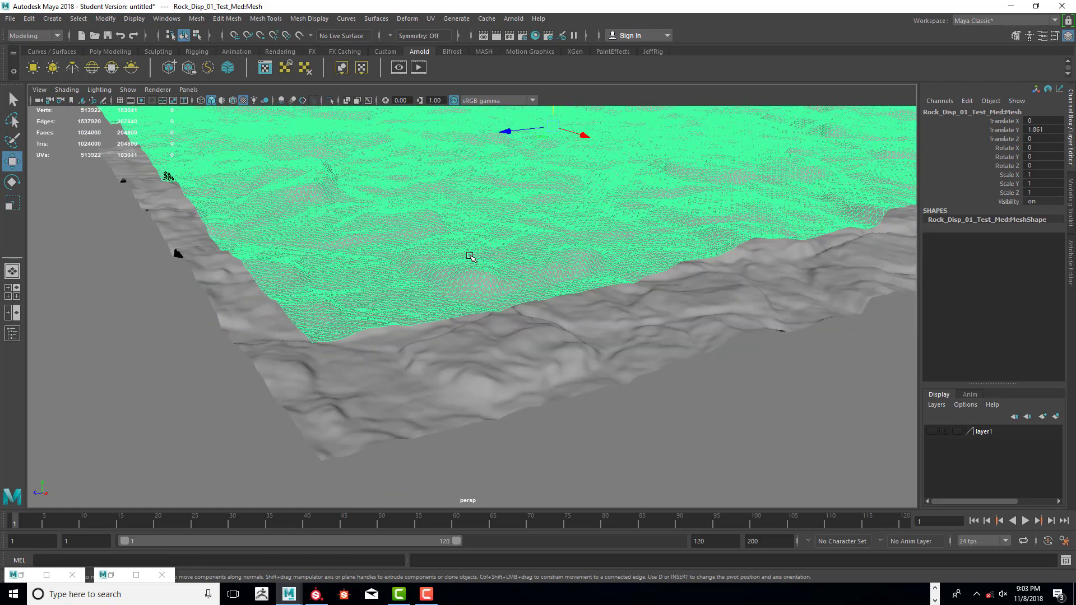
left_click(503, 323)
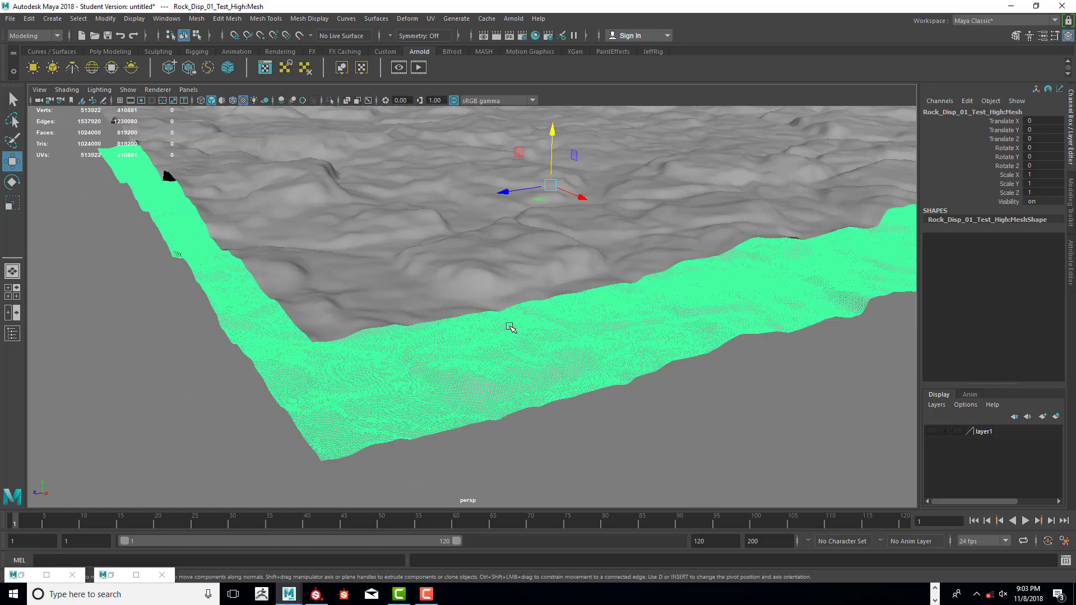
left_click(455, 225)
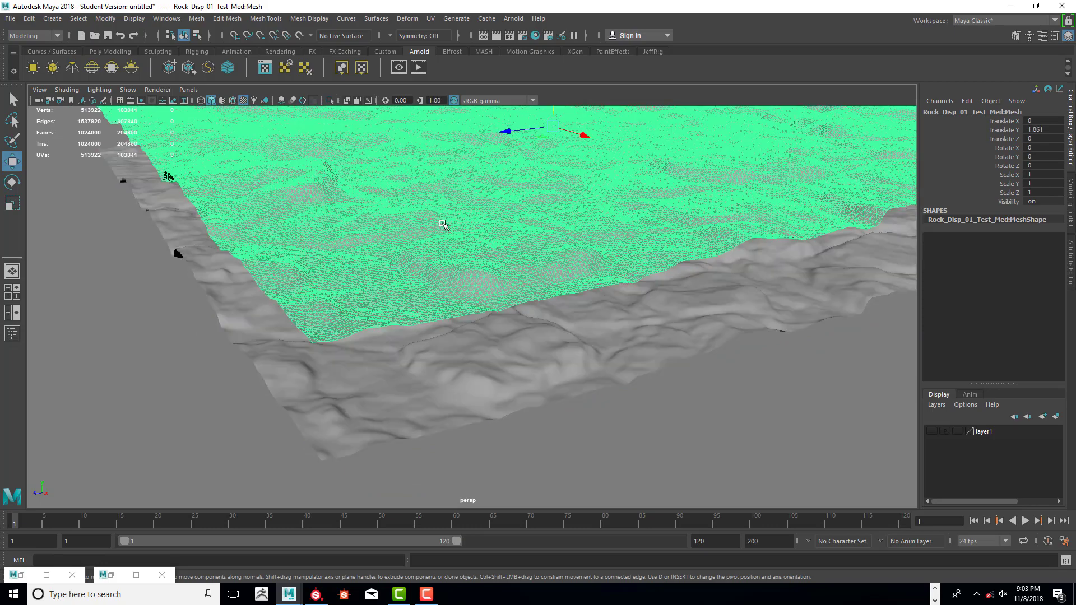
- Compare the wireframes and edge profiles of the two stacked rock meshes from lower and changing viewing angles
left_click_drag(461, 212, 515, 267, "alt")
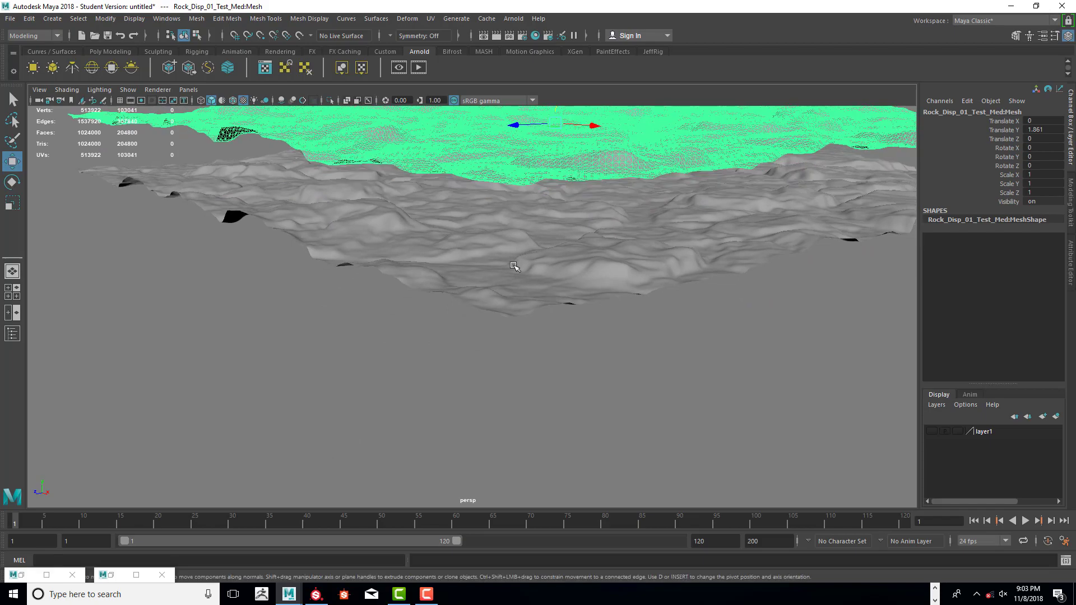
left_click(515, 266)
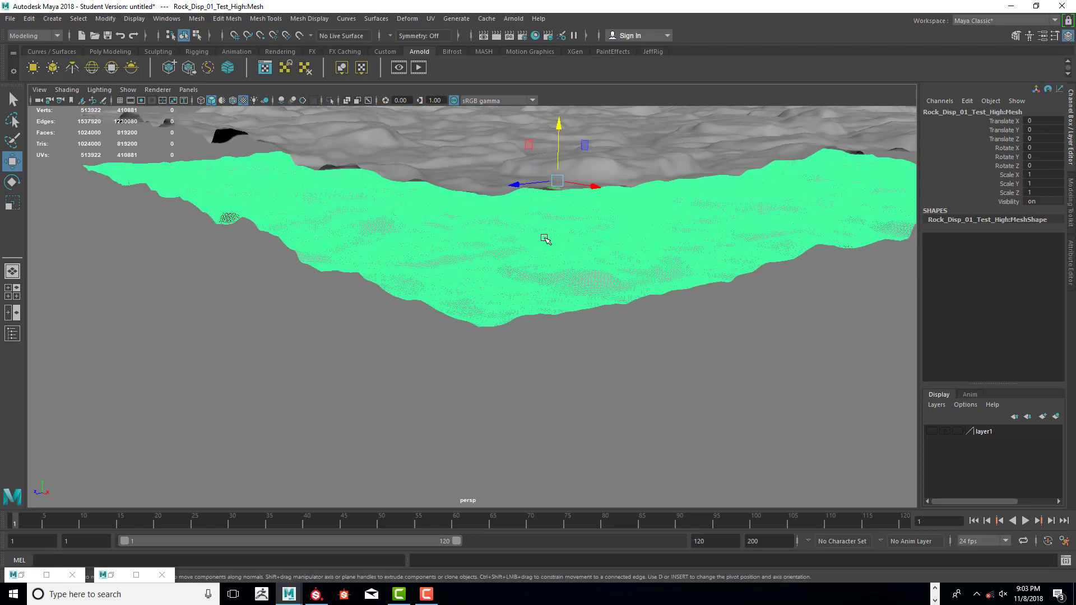
left_click_drag(528, 204, 577, 250, "alt")
left_click(538, 265)
left_click(538, 329)
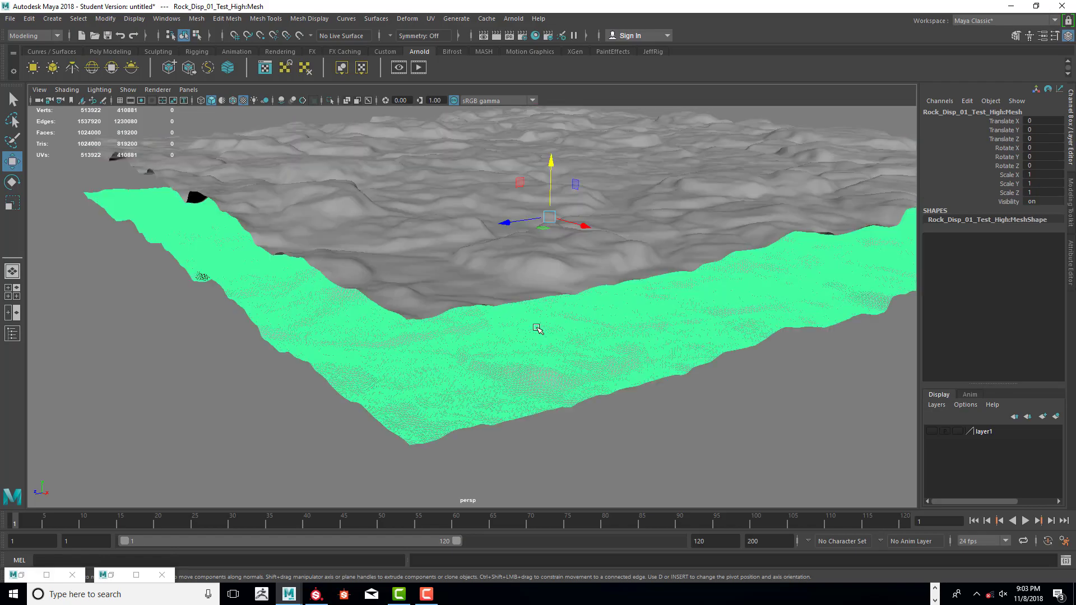
left_click(529, 245)
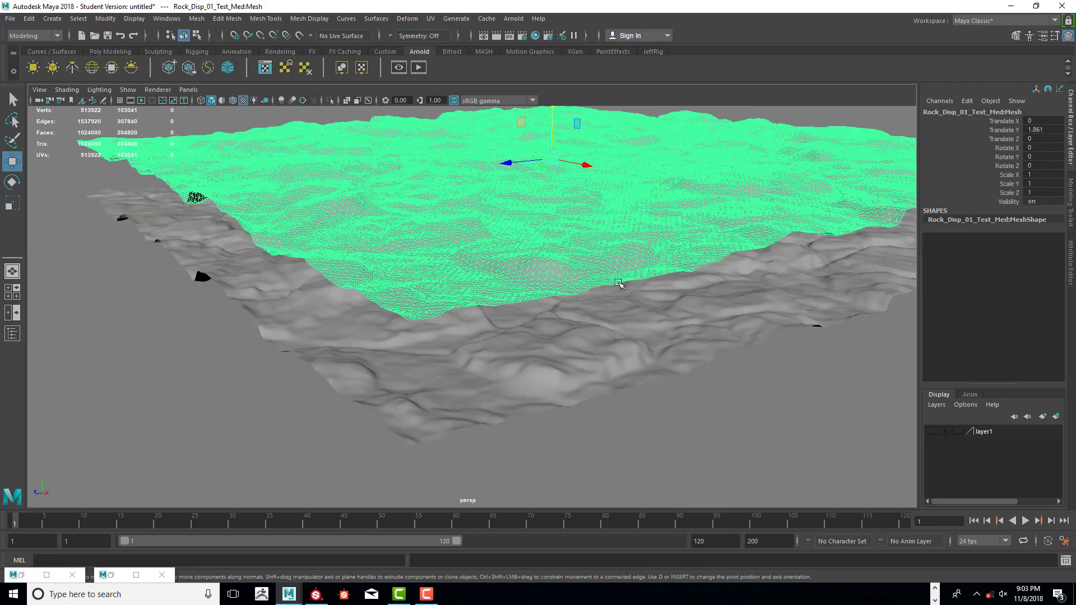
mouse_move(618, 283)
left_mouse_down("alt")
mouse_move(636, 305)
mouse_move(624, 306)
mouse_move(622, 275)
mouse_move(613, 282)
mouse_move(624, 286)
left_mouse_up("alt")
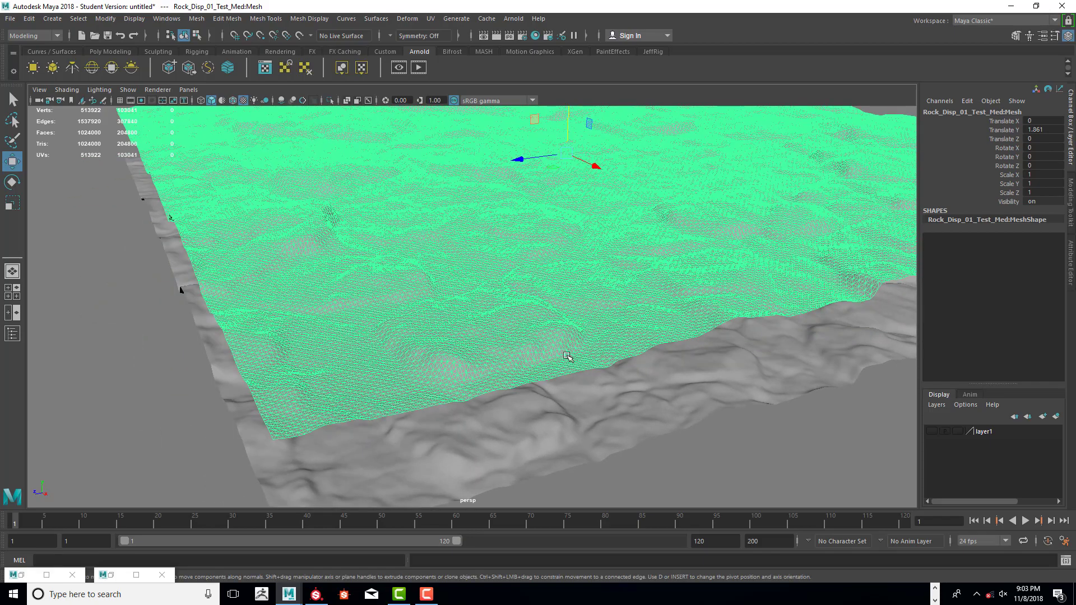
left_click(599, 375)
mouse_move(599, 359)
left_mouse_down("alt")
mouse_move(596, 367)
mouse_move(614, 373)
left_mouse_up("alt")
left_click(534, 292)
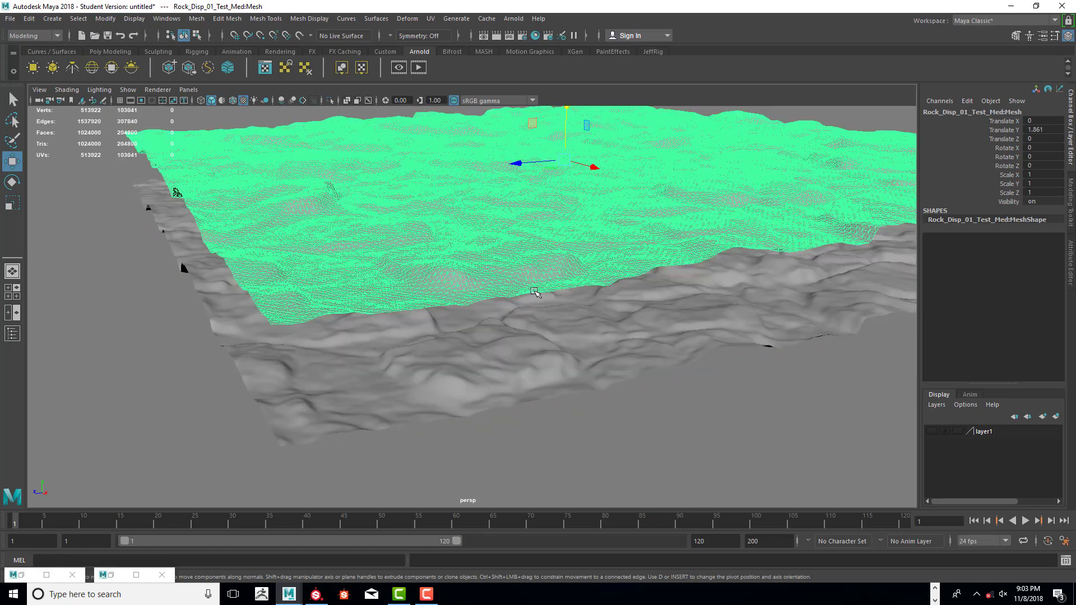
- Examine the shaded surfaces of both rock meshes together with neither mesh selected
left_click_drag(559, 332, 653, 368, "alt")
left_click(695, 415)
left_click_drag(716, 422, 737, 419, "alt")
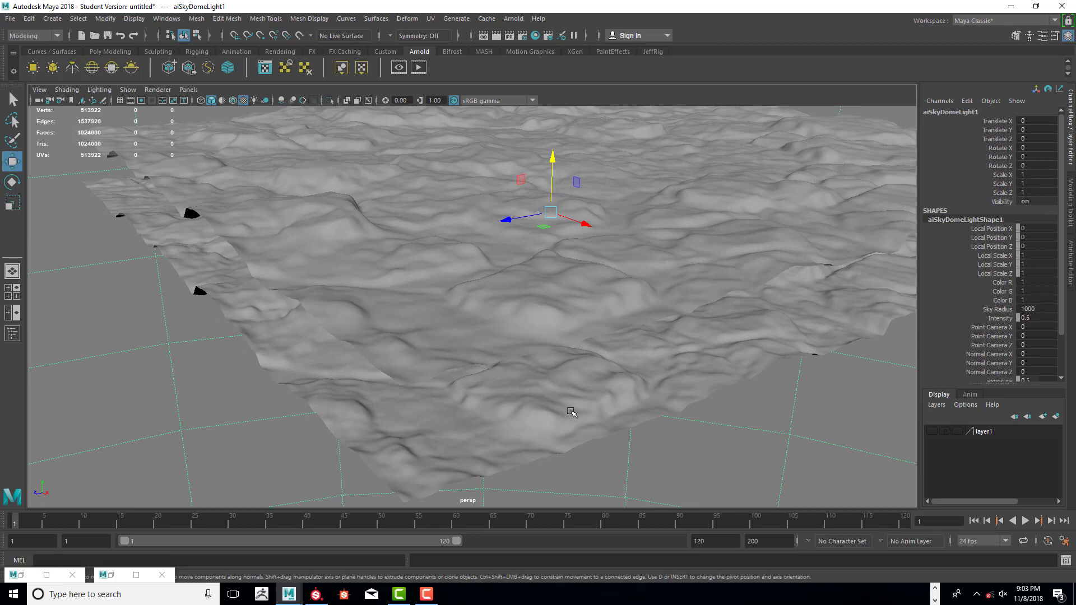
left_click_drag(571, 413, 520, 391, "alt")
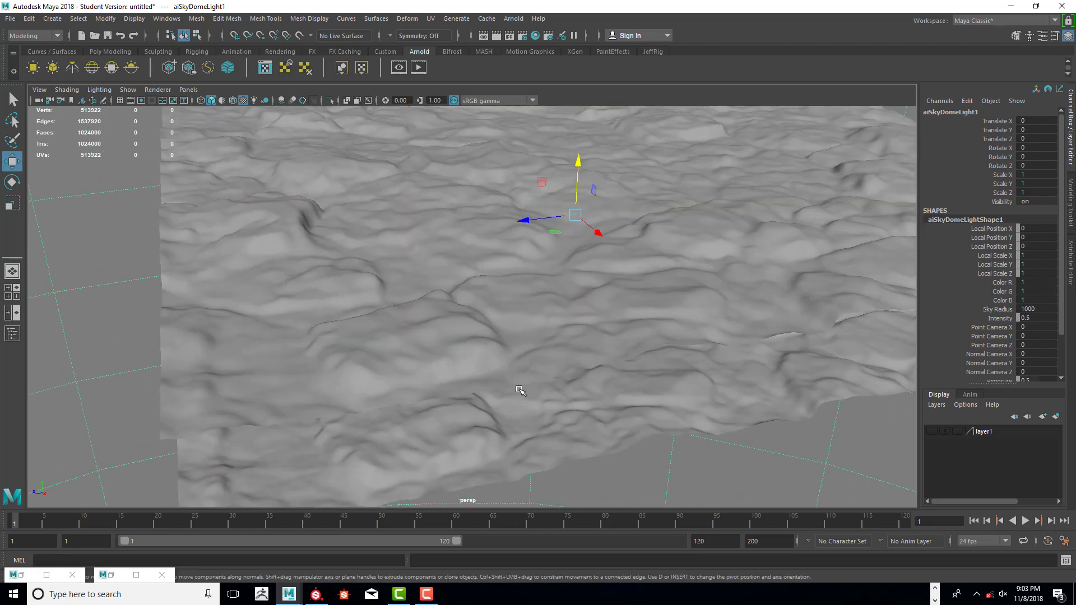
- Delete the high-resolution rock mesh from the scene
left_click(488, 330)
left_click(615, 396)
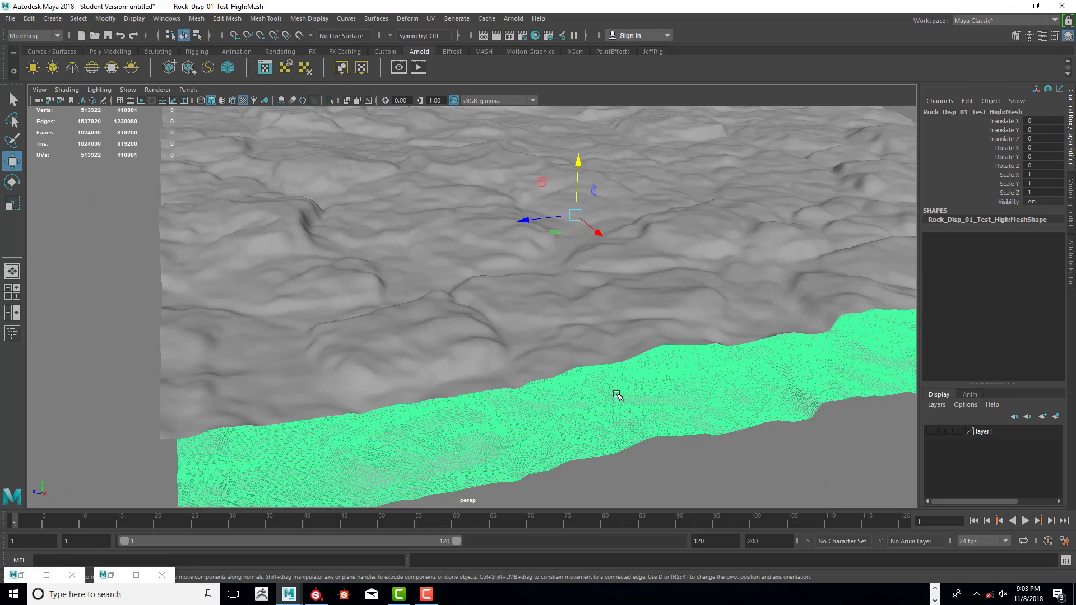
scroll(618, 395, "down", 2)
key("Delete")
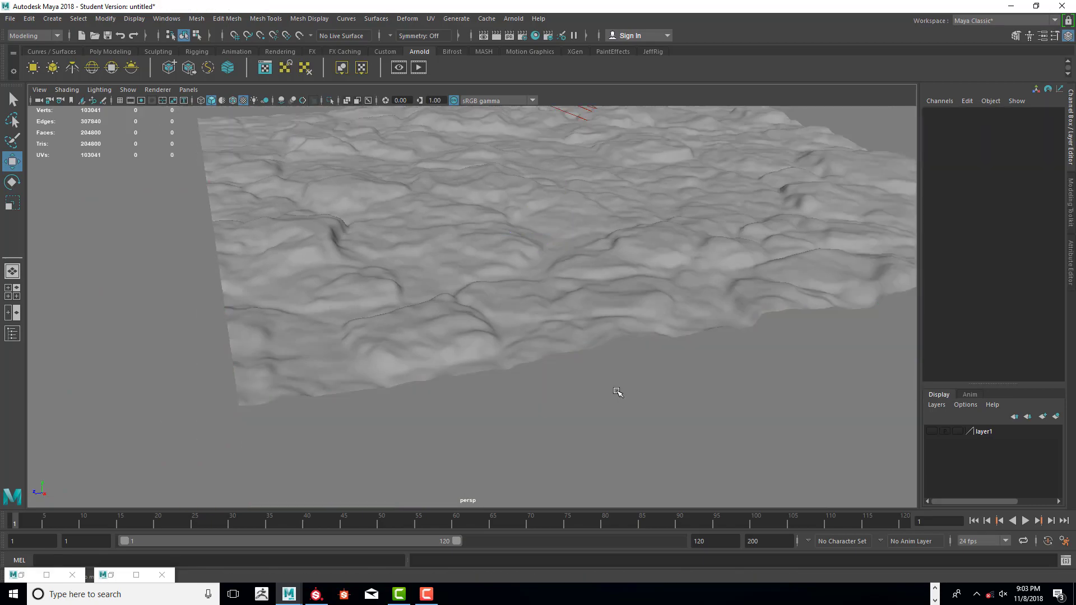
- Set the medium-resolution rock mesh's Translate Y to 0
left_click(575, 324)
left_click_drag(577, 317, 617, 338, "alt")
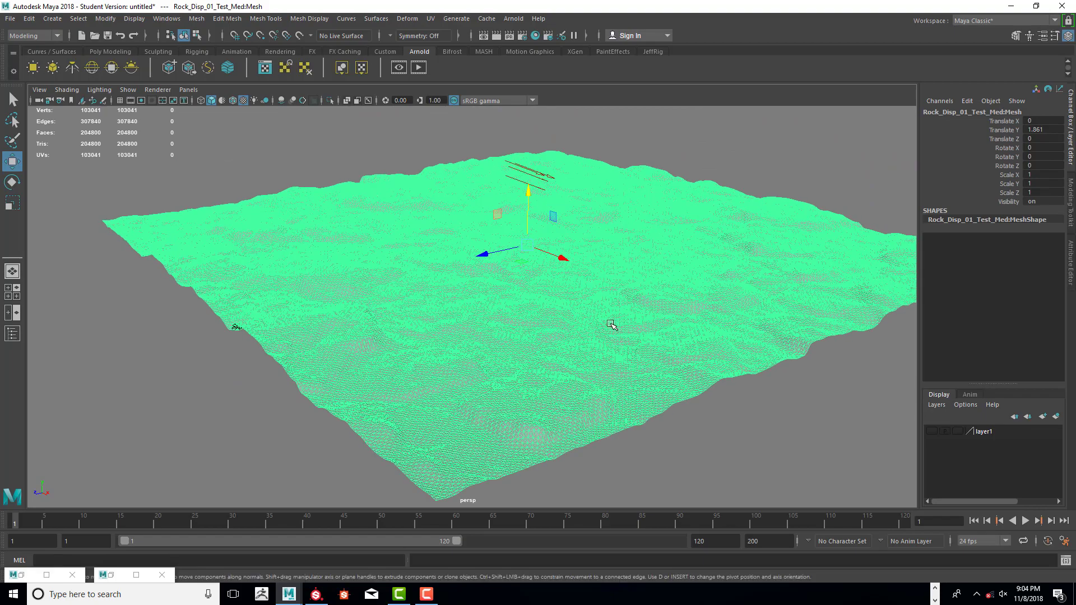
middle_click_drag(610, 325, 605, 336, "alt")
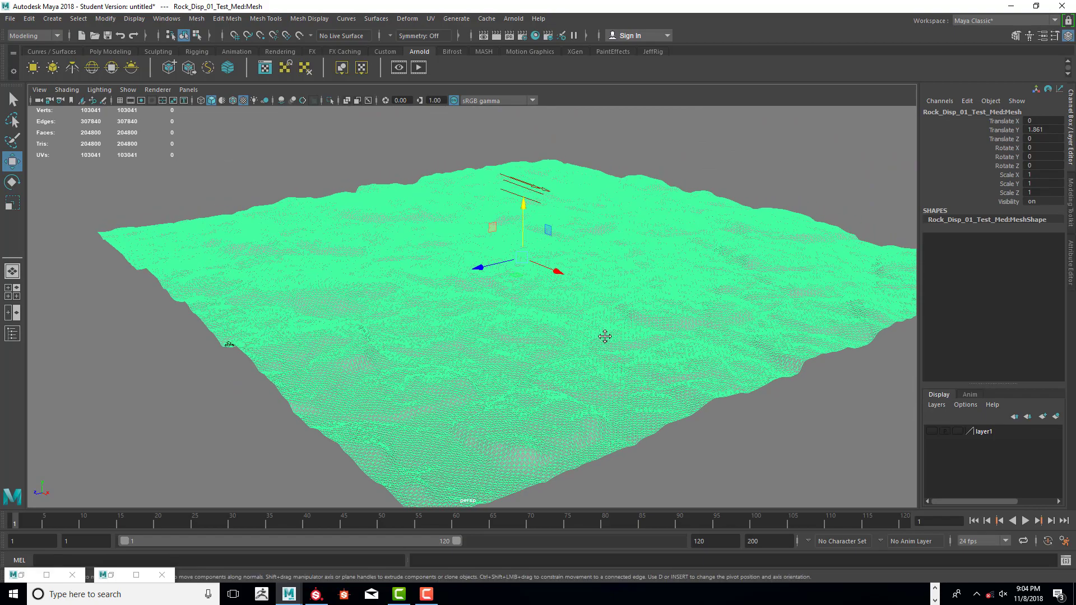
double_click(1031, 130)
type("0")
key("Return")
- Assign the existing Rock_TX material to the medium-resolution rock mesh
left_click_drag(797, 223, 793, 181, "alt")
left_click(790, 202)
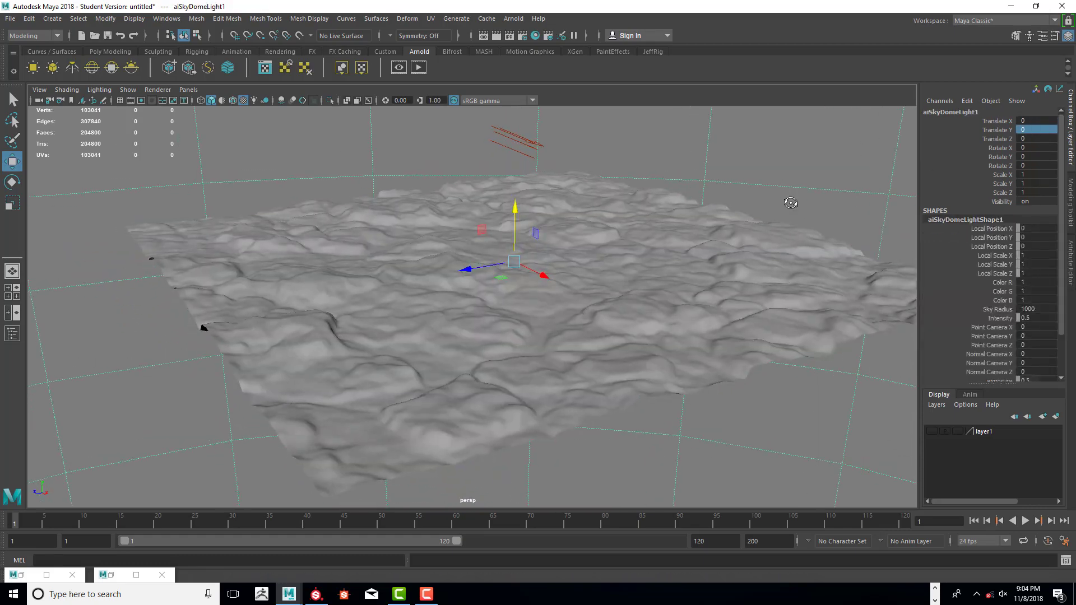
left_click(769, 295)
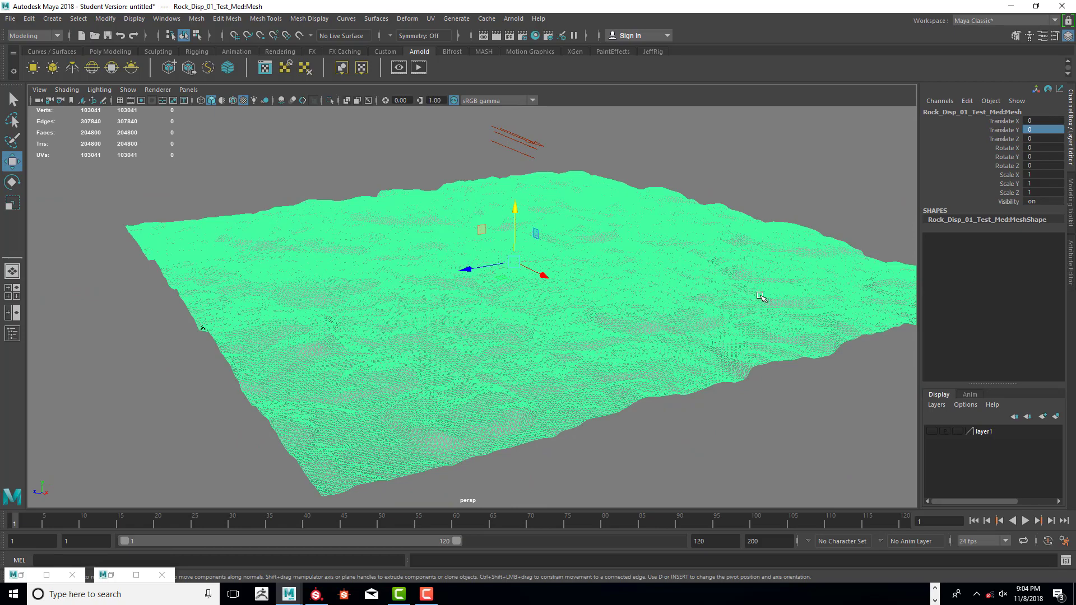
left_click_drag(763, 298, 745, 291, "alt")
right_click_drag(609, 310, 693, 574)
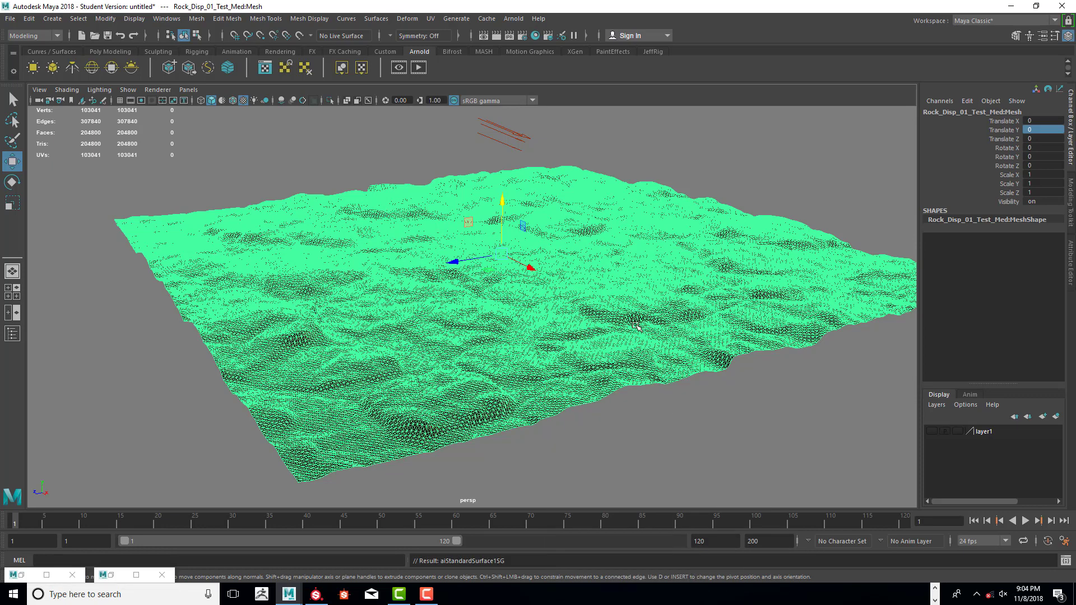
- Inspect the textured medium-resolution rock mesh, both deselected and selected, from several angles
left_click_drag(649, 324, 695, 348, "alt")
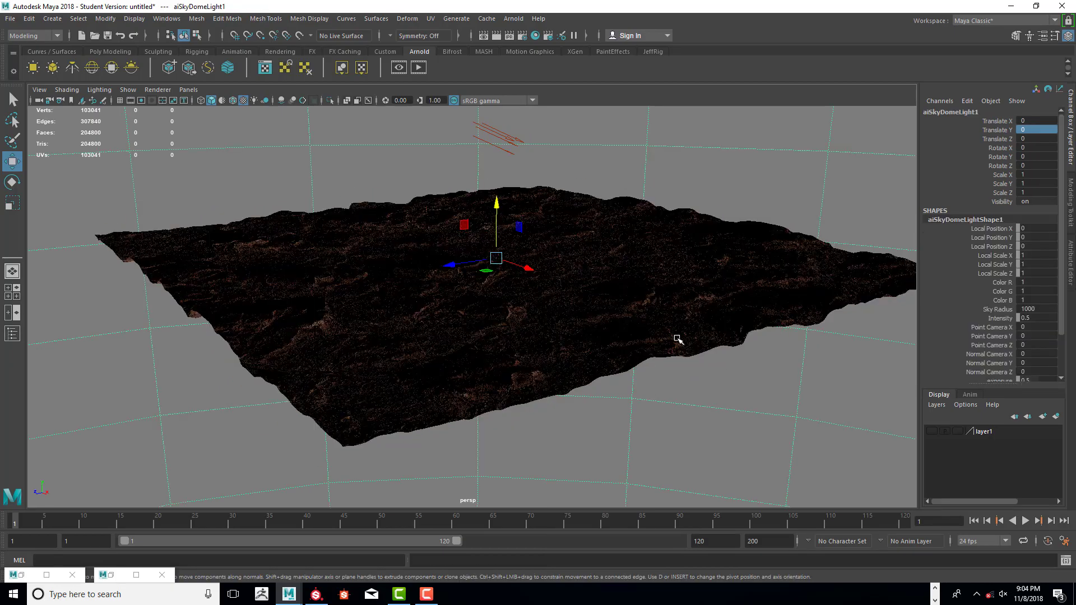
left_click(671, 373)
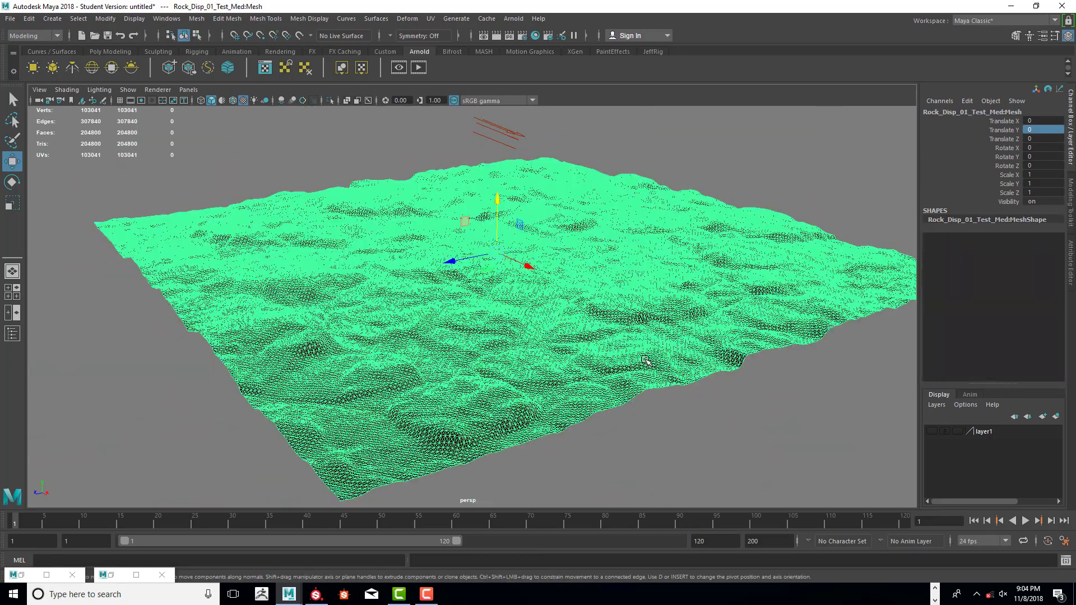
left_click_drag(646, 361, 431, 376, "alt")
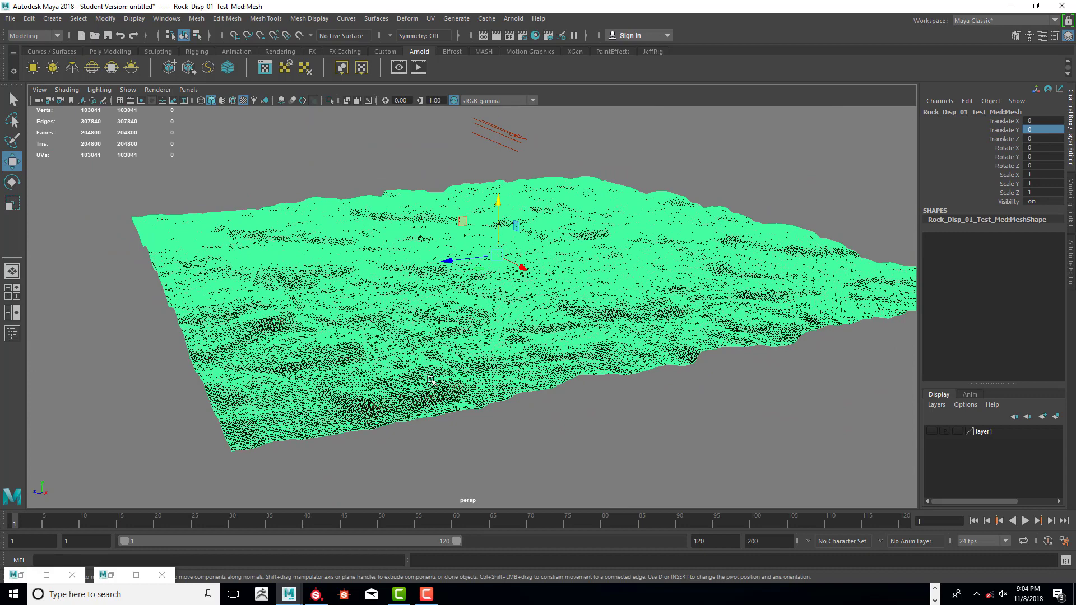
right_click_drag(481, 358, 480, 366, "alt")
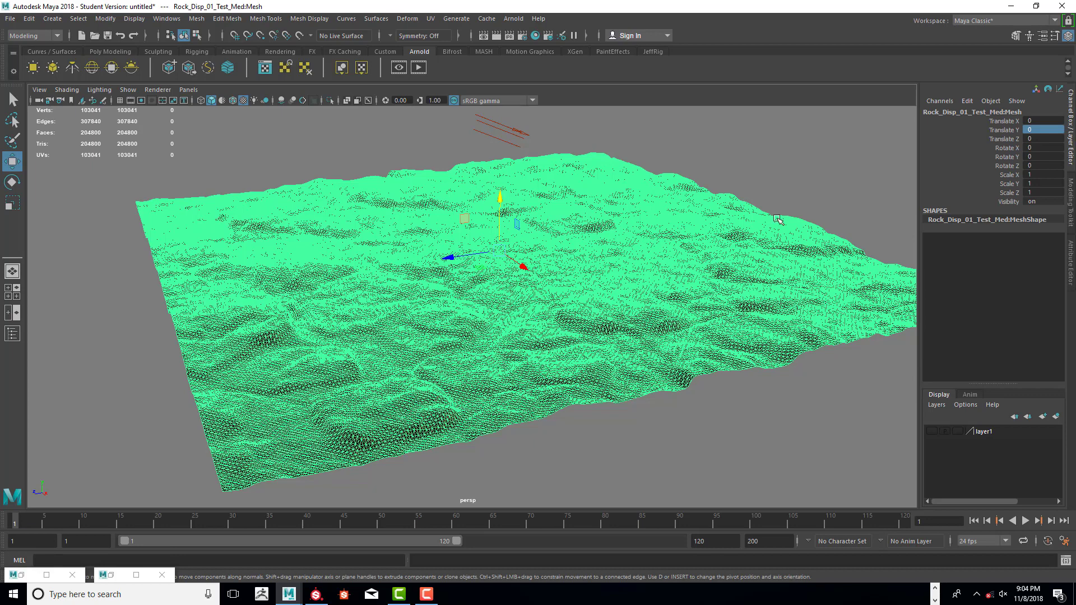
- Open the Hypershade and disconnect displacementShader1 from the Rock_TX material's aiStandardSurface1SG shading group
left_click(535, 35)
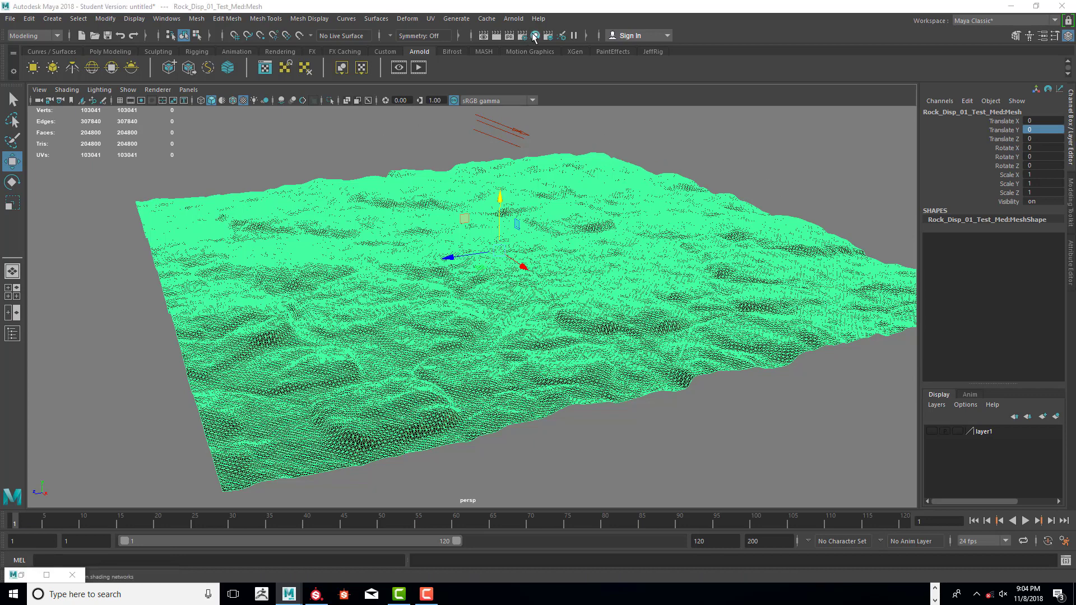
left_click_drag(633, 93, 653, 38)
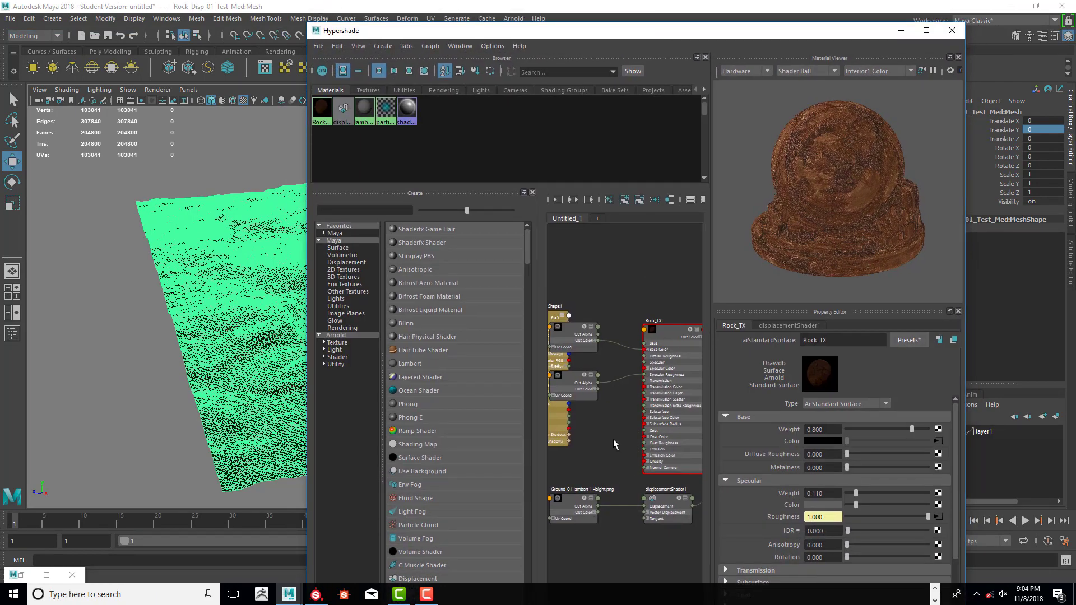
scroll(613, 436, "down", 2)
scroll(611, 439, "up", 5)
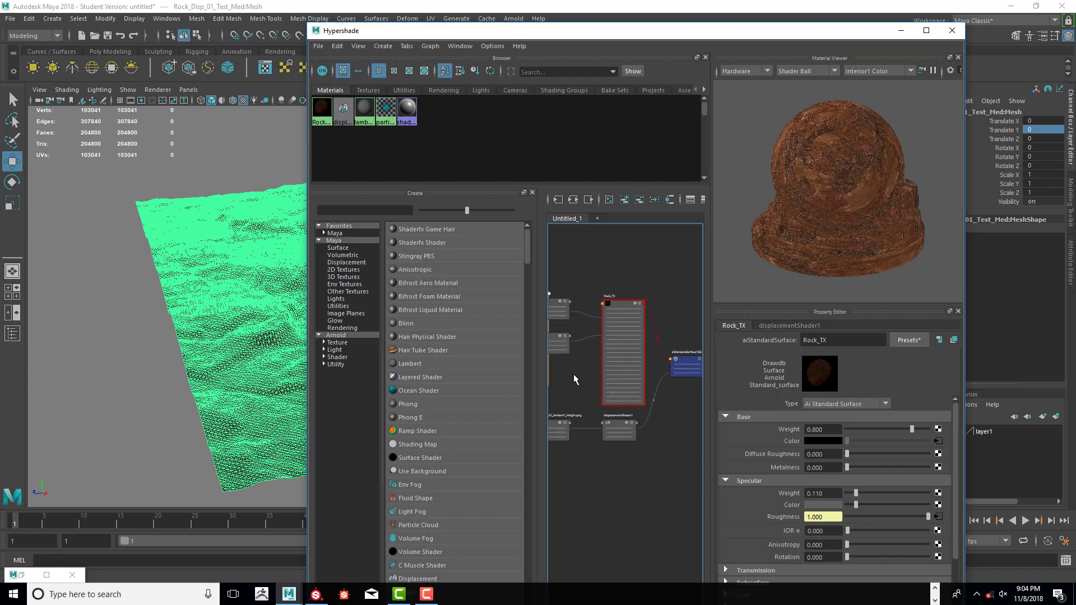
middle_click_drag(633, 421, 645, 429, "alt")
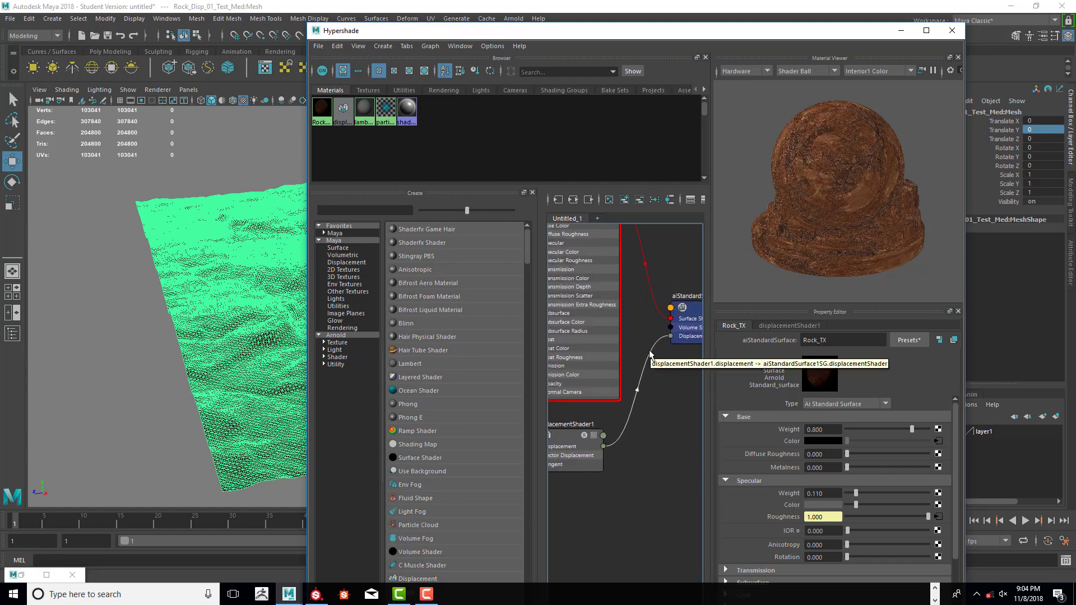
left_click_drag(651, 355, 621, 452)
- Delete displacementShader1 together with its Ground_01_lambert1_Height.png file node and 2D placement node
middle_click_drag(627, 445, 702, 433, "alt")
left_click(643, 430)
scroll(642, 429, "down", 5)
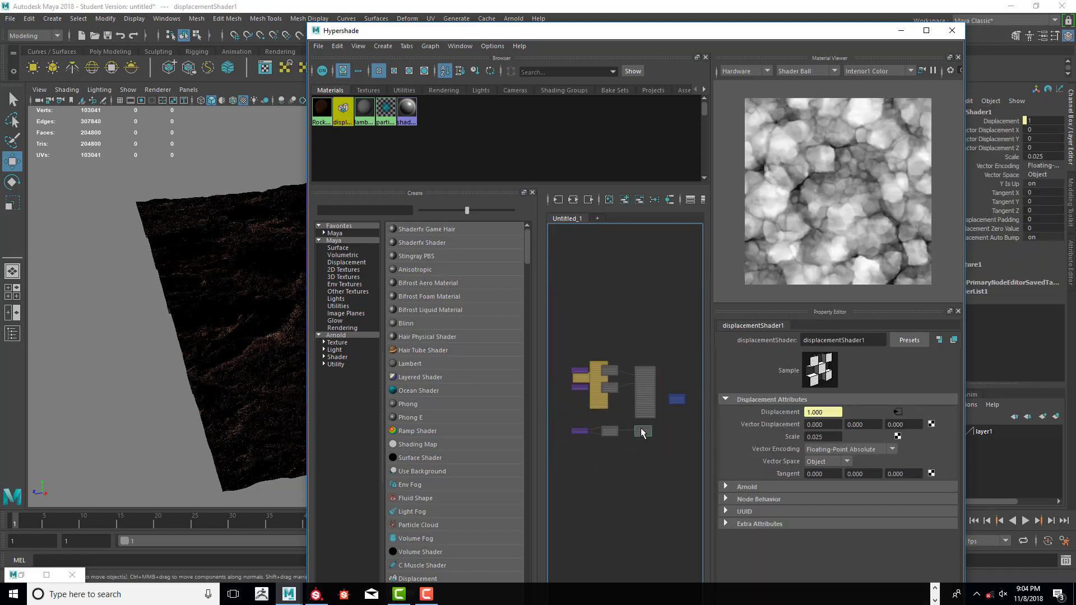
left_click_drag(642, 430, 648, 426)
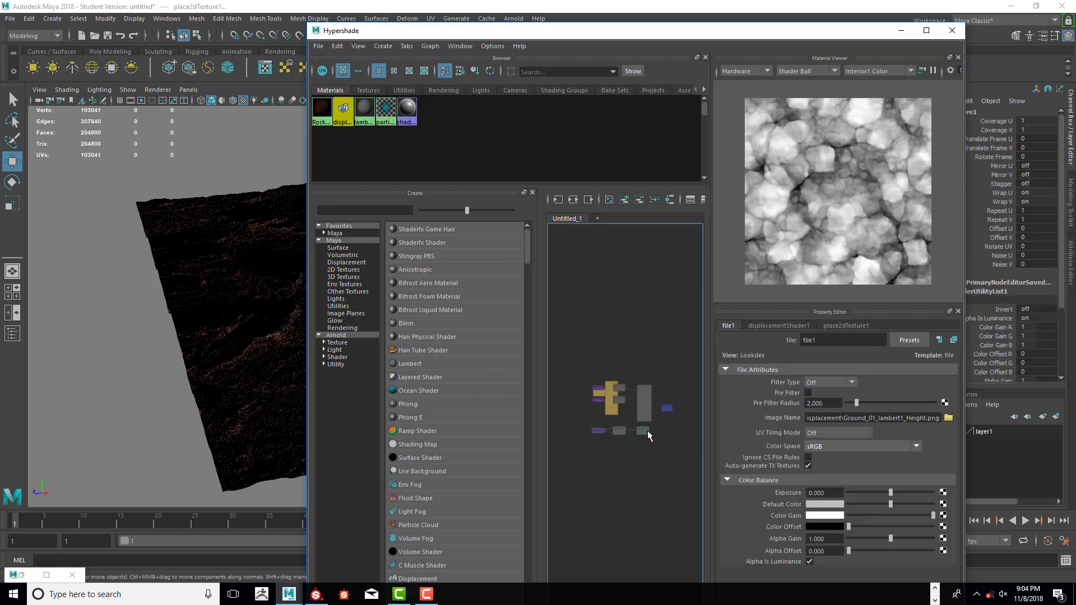
key("Delete")
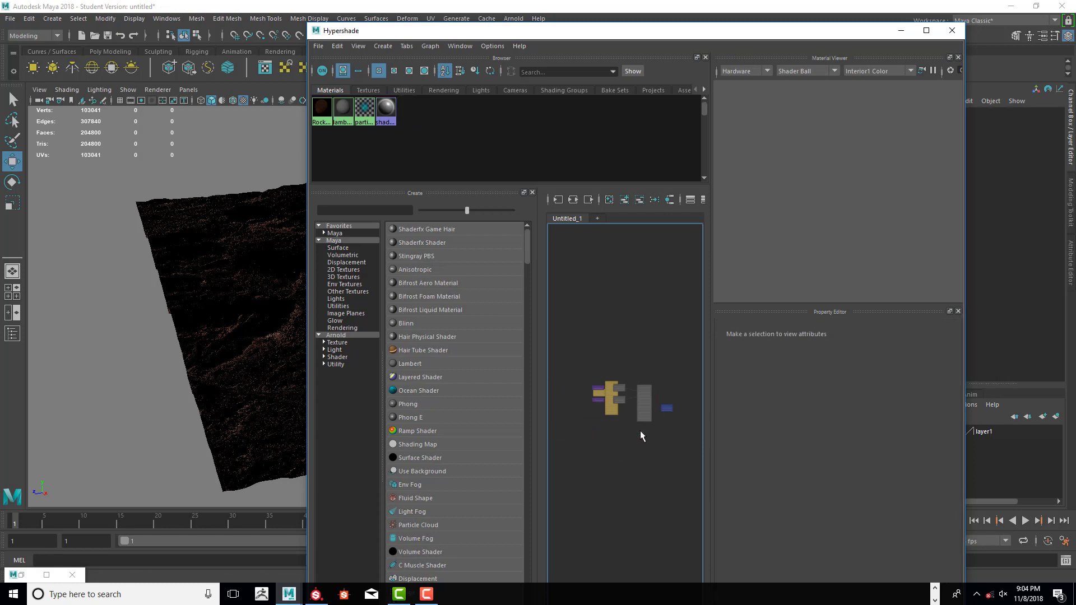
- Check the remaining node connections of the Rock_TX material and close the Hypershade
scroll(651, 446, "up", 3)
scroll(632, 452, "up", 3)
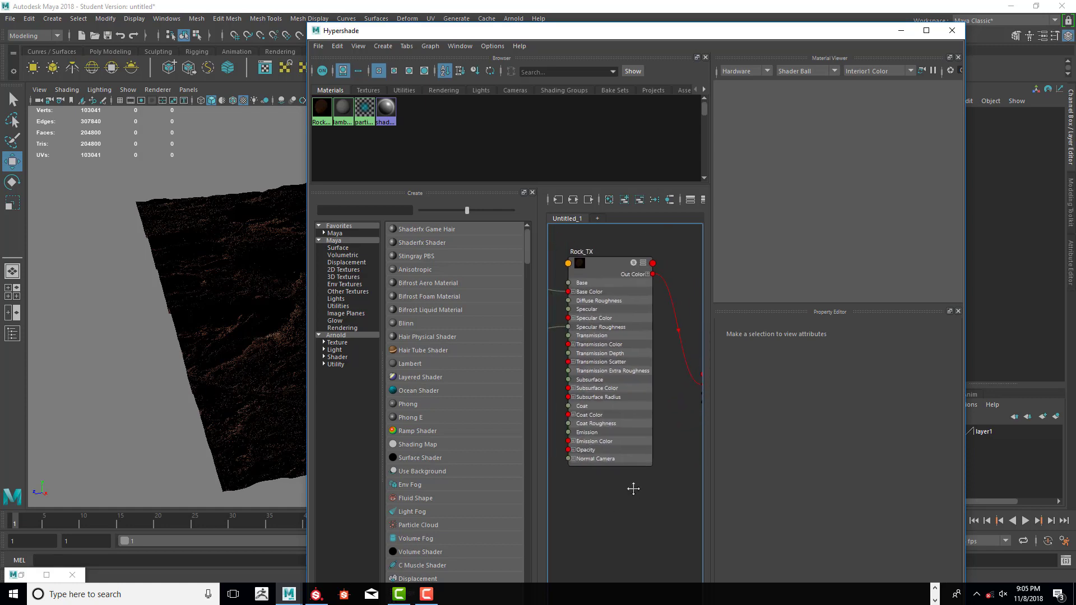
middle_click_drag(634, 489, 687, 509, "alt")
mouse_move(601, 452)
middle_mouse_down("alt")
mouse_move(625, 493)
mouse_move(649, 473)
mouse_move(567, 437)
middle_mouse_up("alt")
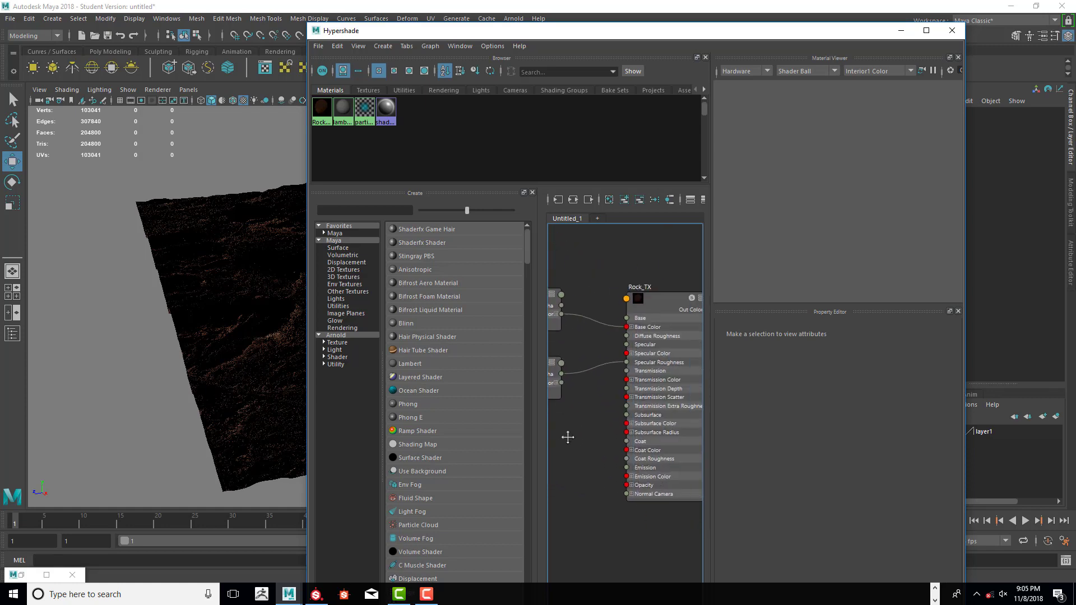
middle_click_drag(626, 504, 577, 474, "alt")
scroll(630, 497, "down", 3)
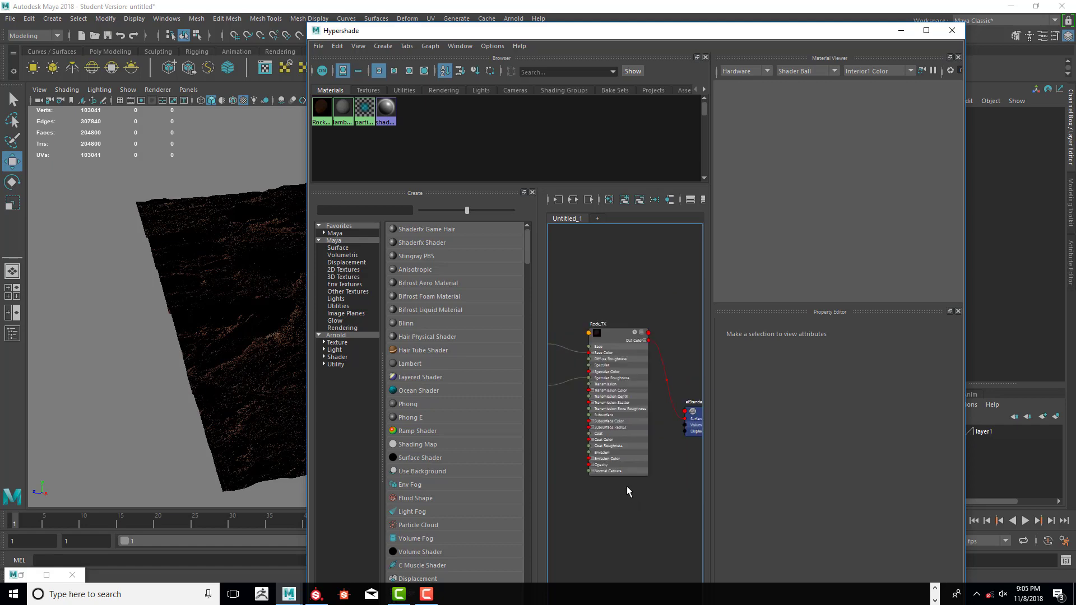
left_click(951, 31)
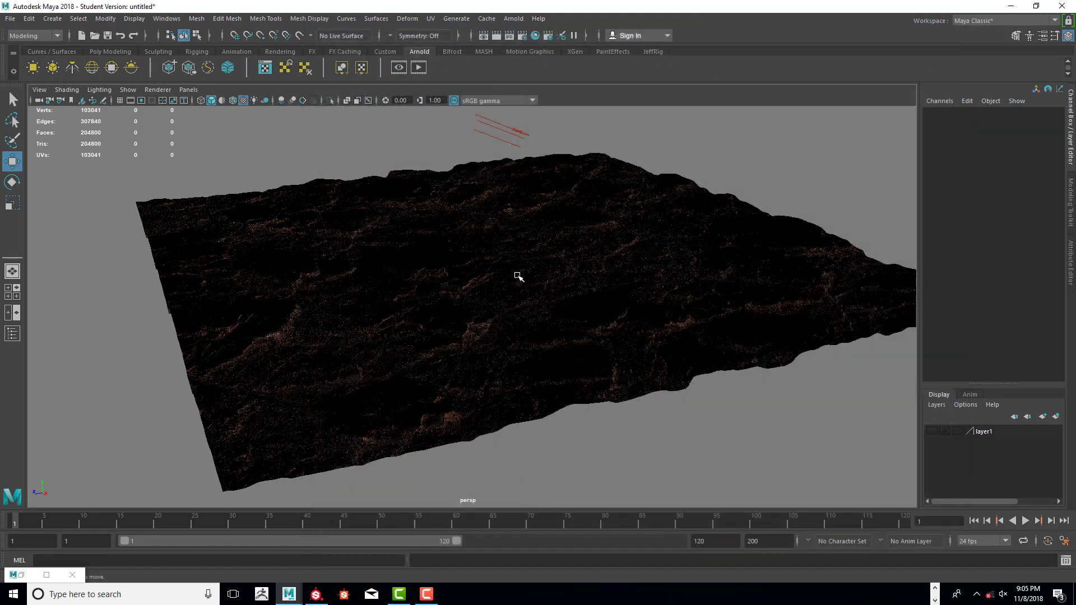
- Select the medium-resolution rock mesh and render a close-up perspective view of its surface with the Arnold Renderer
left_click_drag(615, 298, 624, 286, "alt")
left_click(627, 294)
scroll(626, 294, "up", 8)
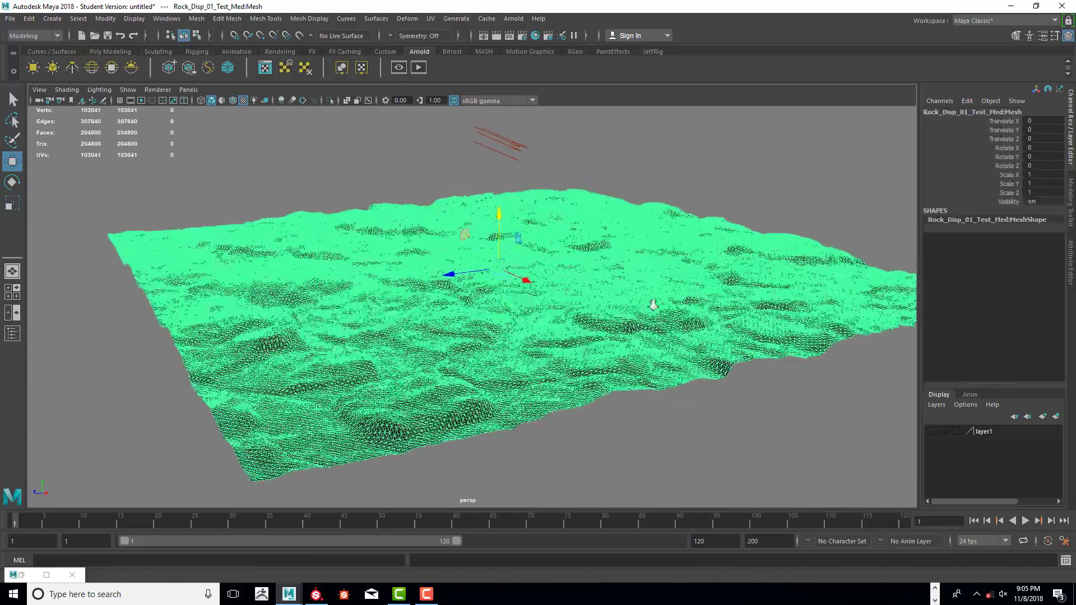
scroll(641, 298, "up", 3)
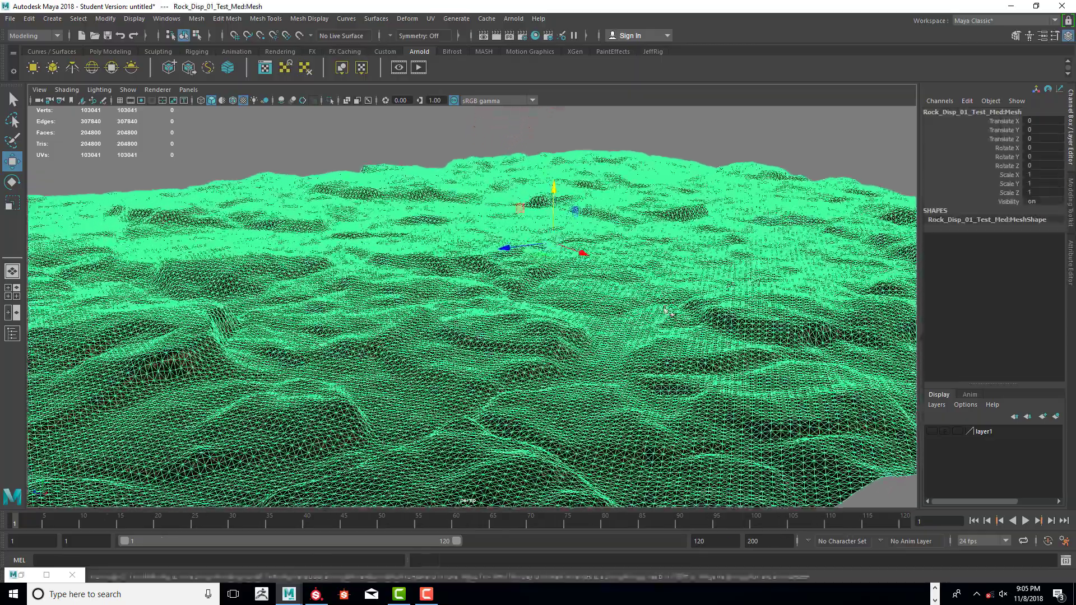
scroll(645, 252, "up", 4)
scroll(645, 252, "up", 2)
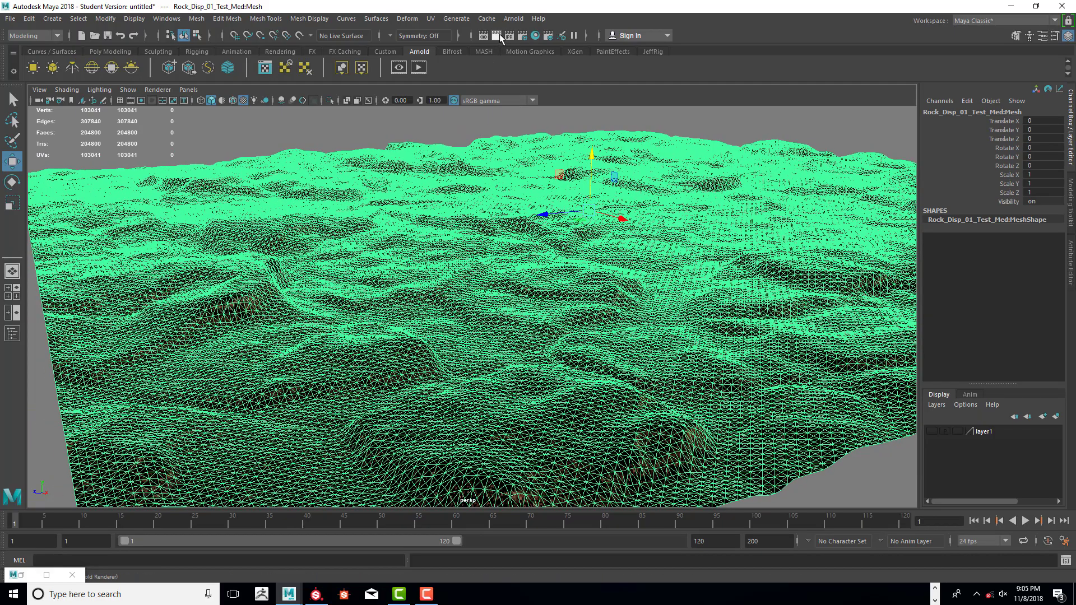
left_click(497, 35)
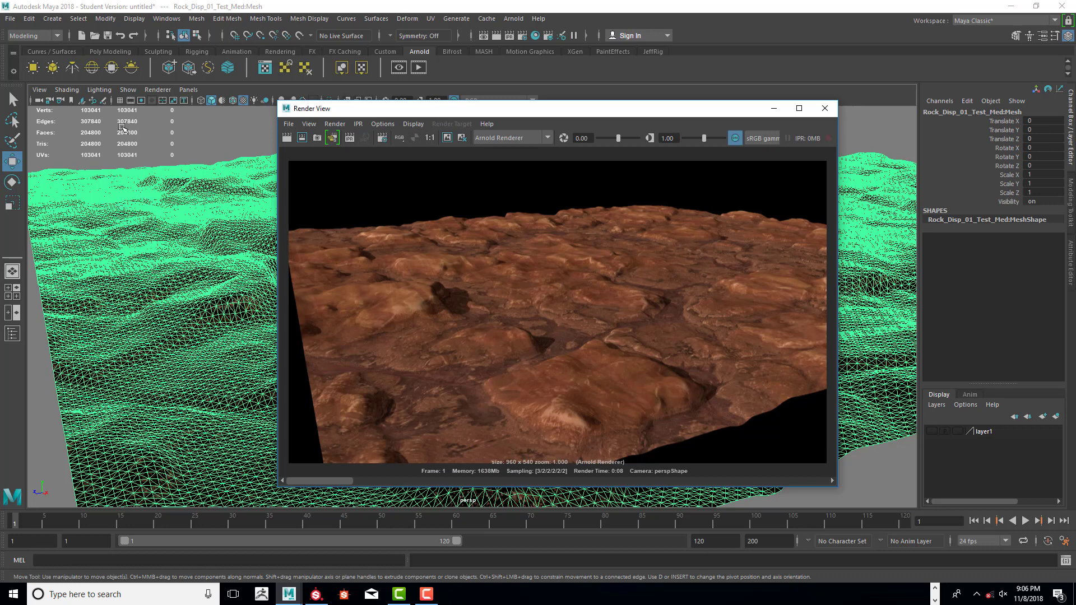
- Examine the rendered rock surface up close and as a whole against the mesh wireframe, and close the Render View
left_click_drag(384, 112, 297, 119)
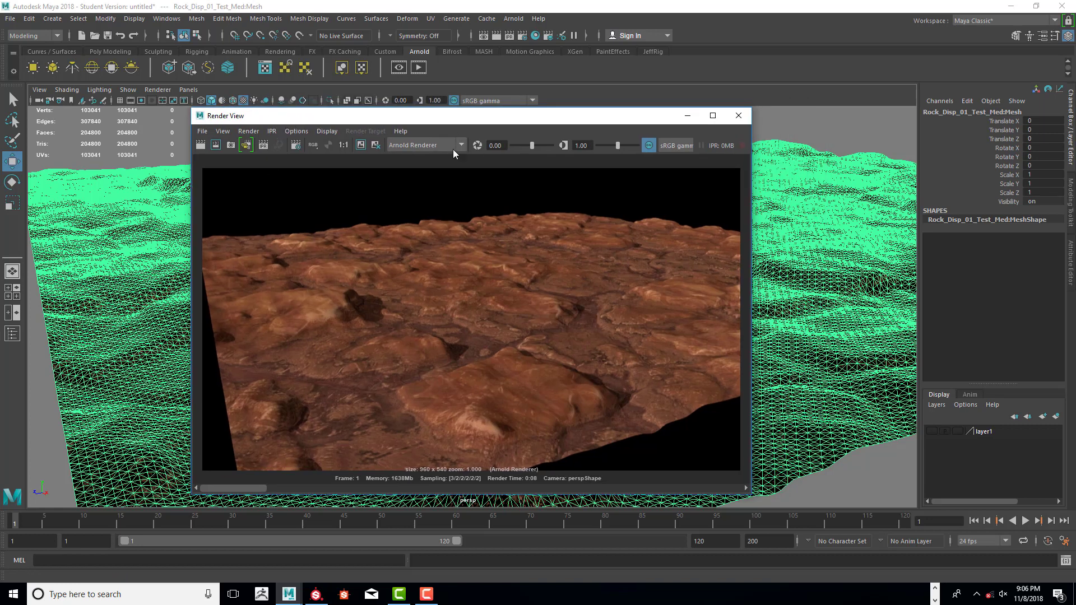
left_click_drag(463, 121, 503, 114)
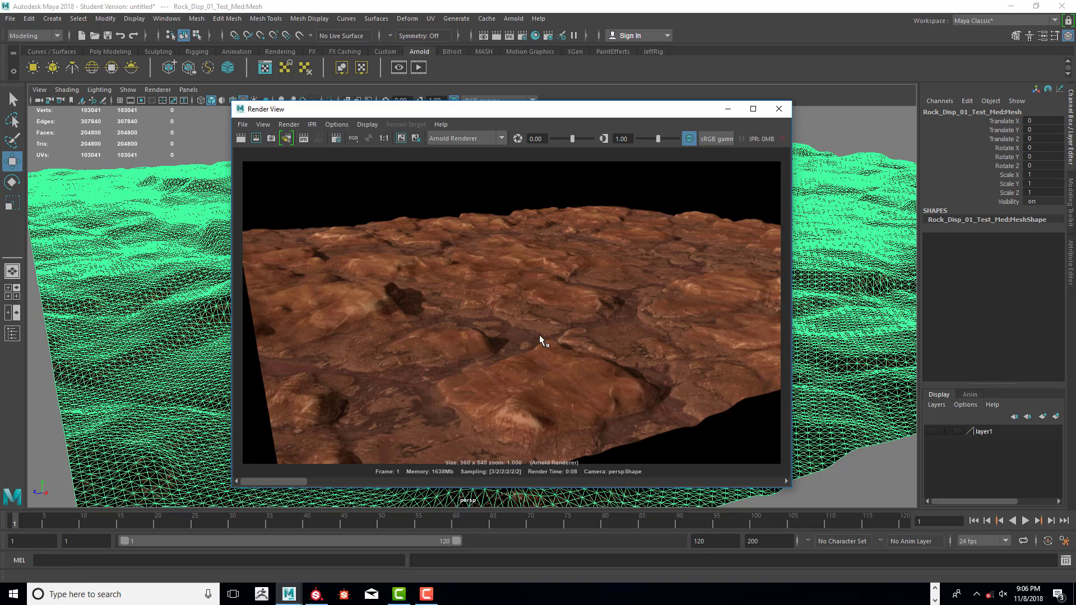
scroll(539, 335, "down", 1)
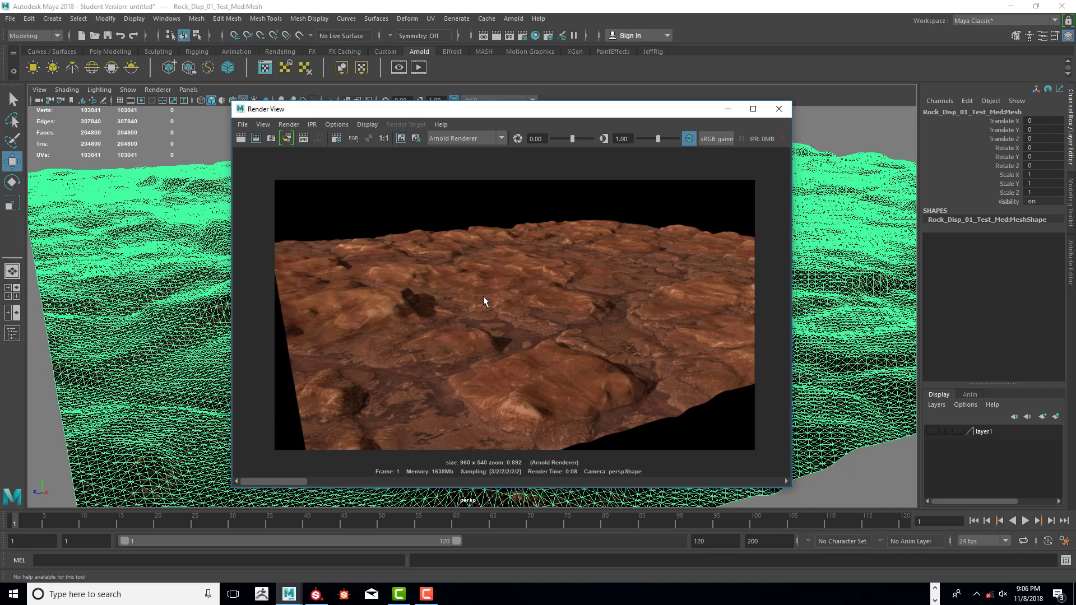
scroll(580, 307, "up", 2)
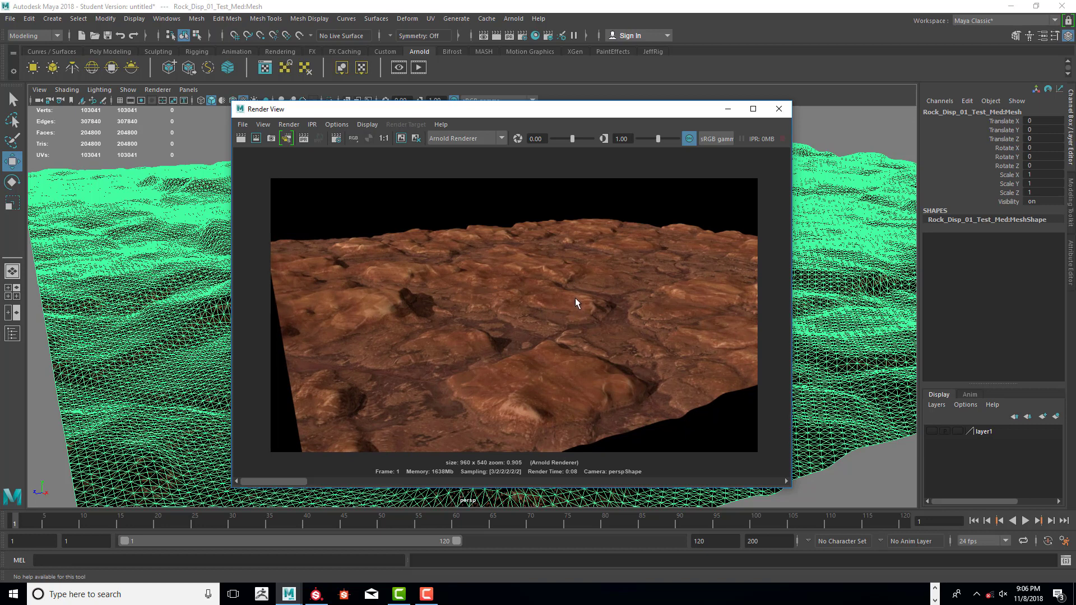
scroll(577, 304, "up", 2)
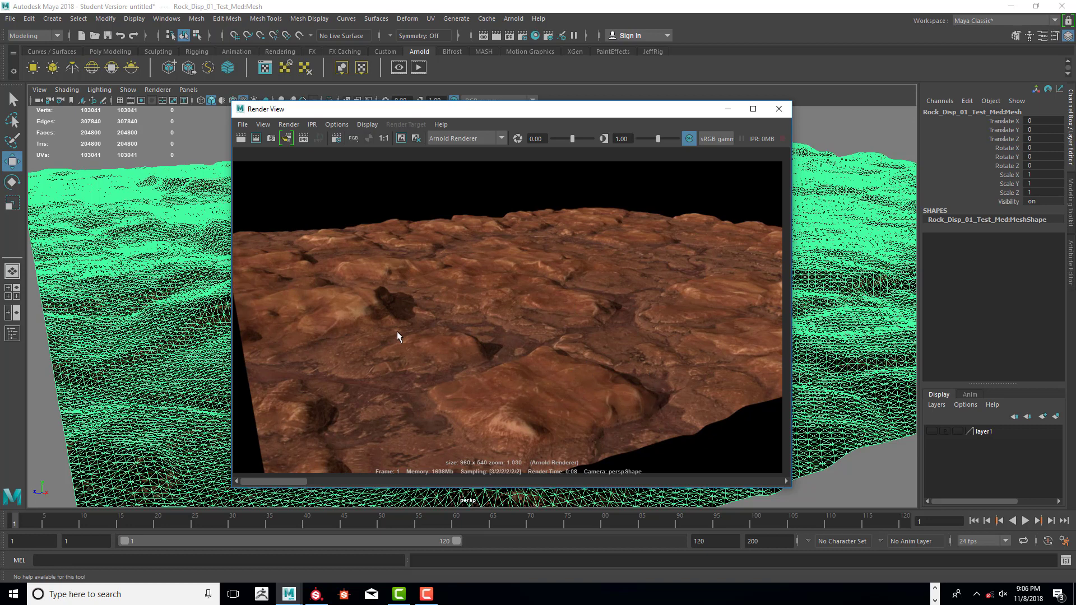
scroll(399, 334, "down", 2)
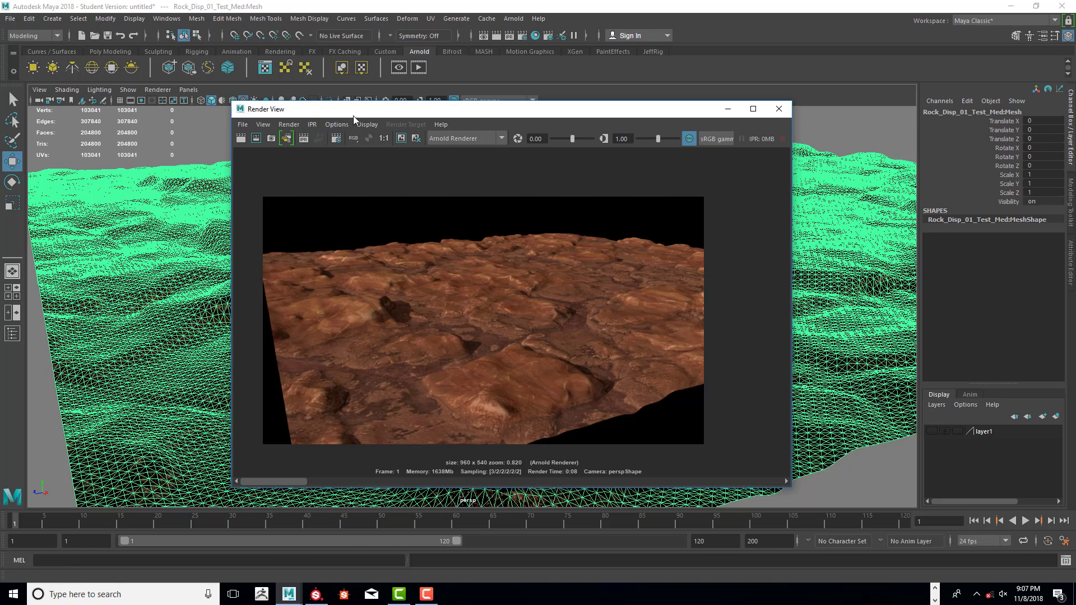
left_click_drag(353, 115, 448, 120)
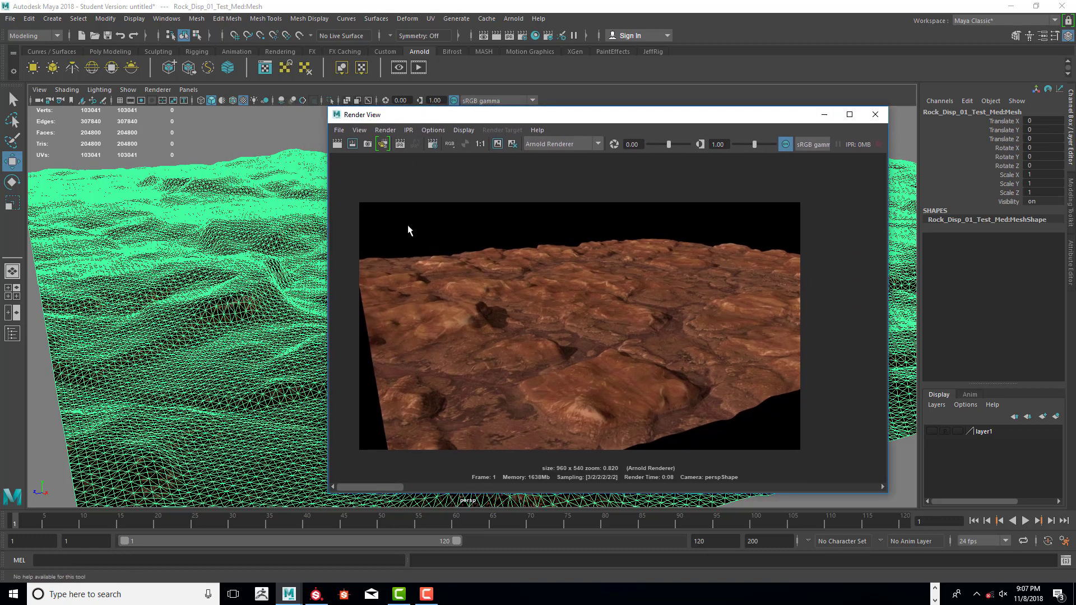
left_click_drag(517, 115, 473, 120)
scroll(554, 277, "up", 5)
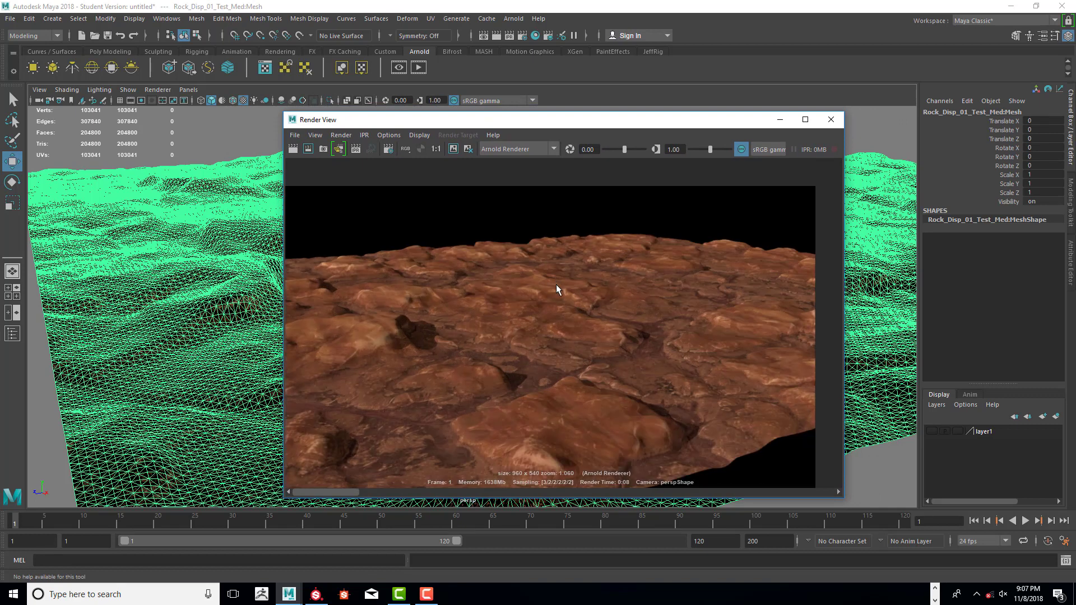
scroll(556, 286, "up", 1)
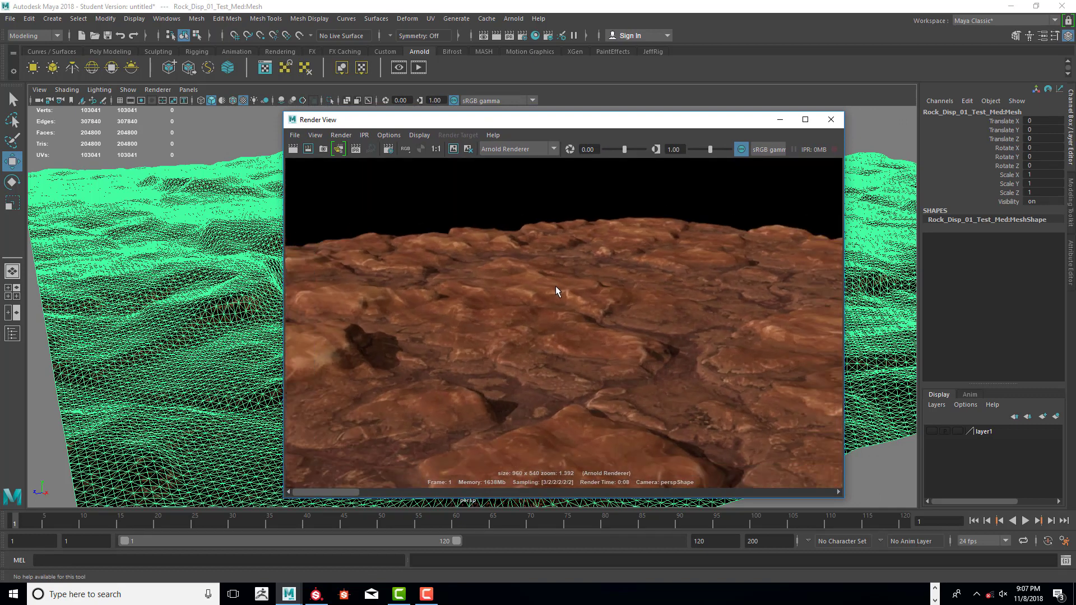
scroll(465, 327, "down", 1)
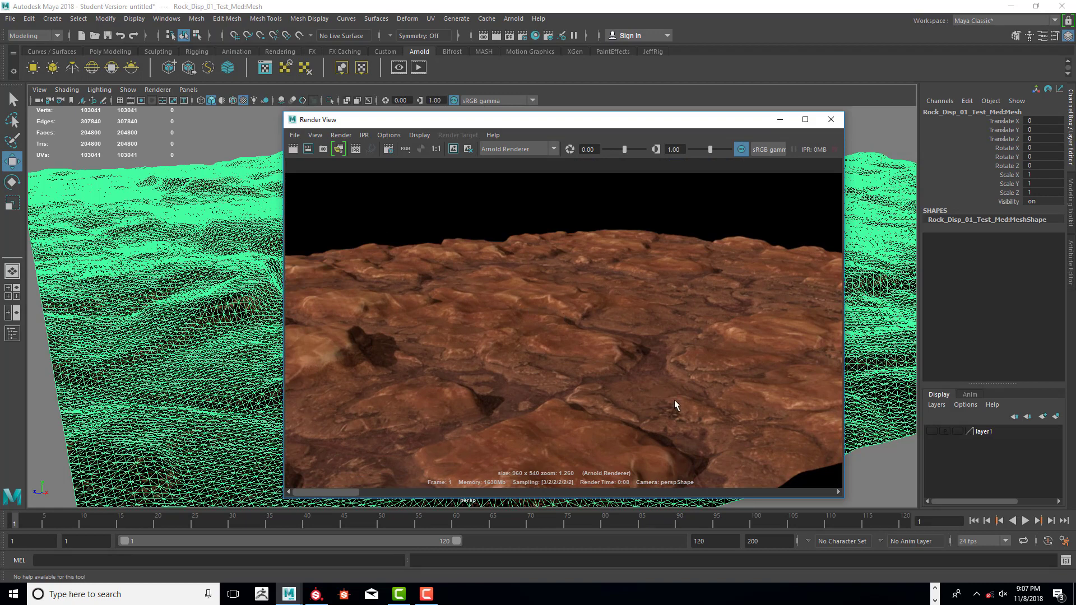
left_click_drag(570, 128, 626, 133)
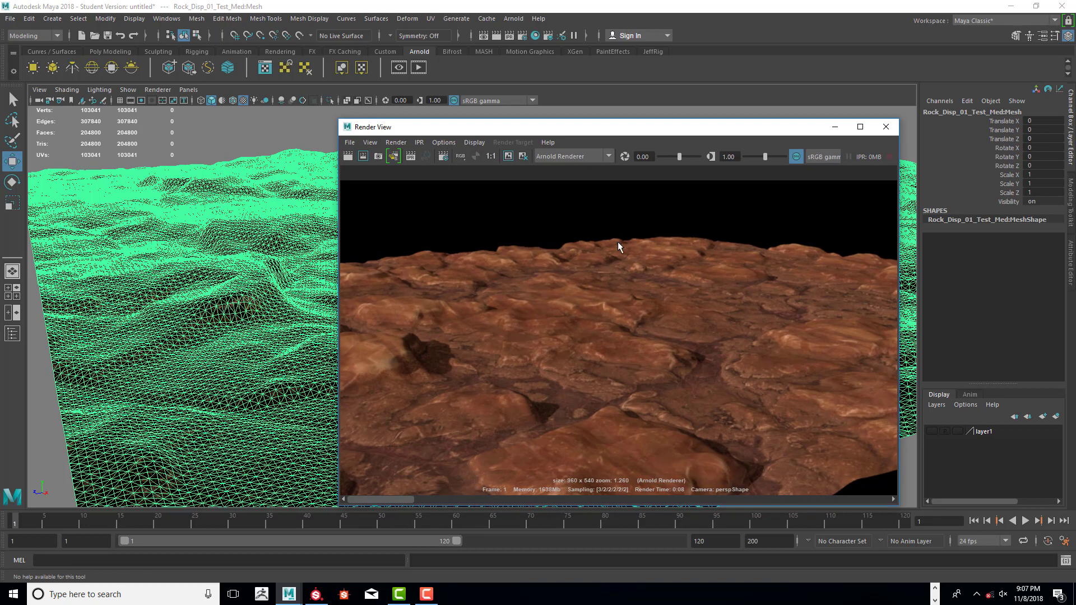
scroll(750, 364, "down", 2)
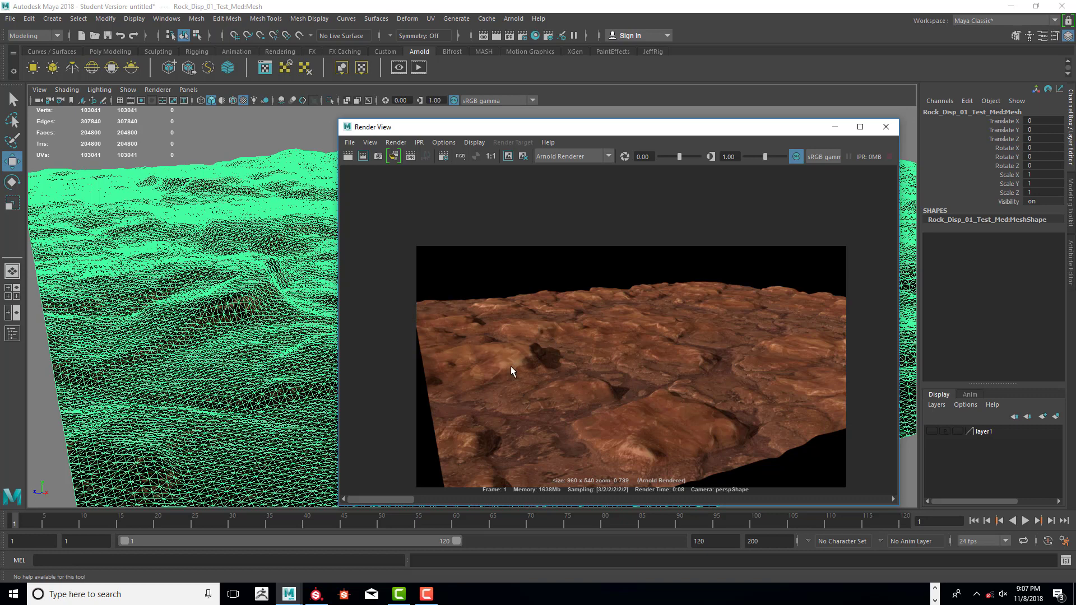
left_click_drag(637, 125, 596, 116)
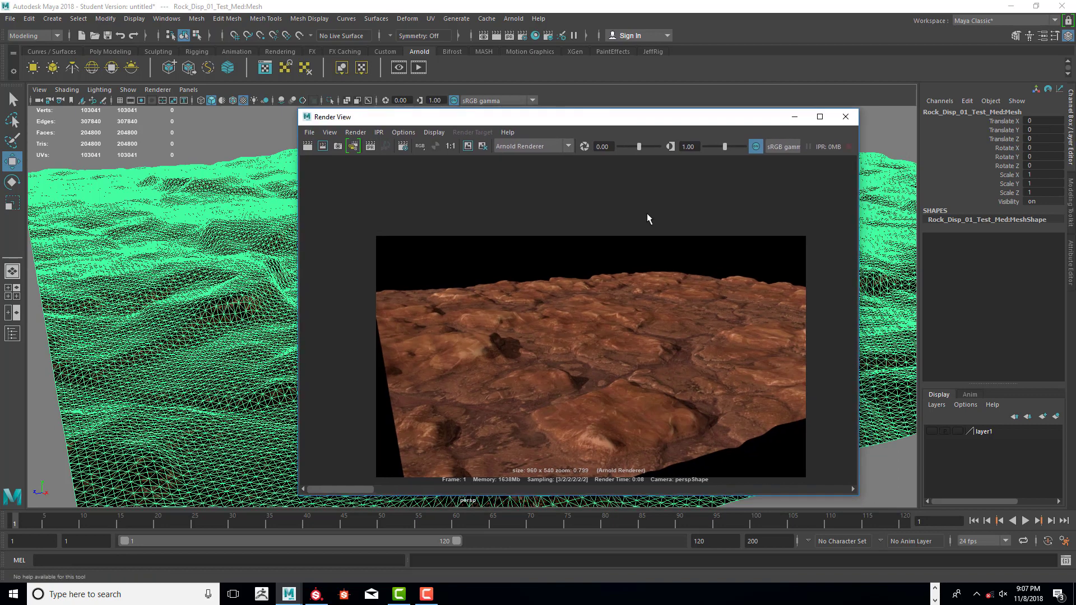
left_click_drag(676, 120, 651, 110)
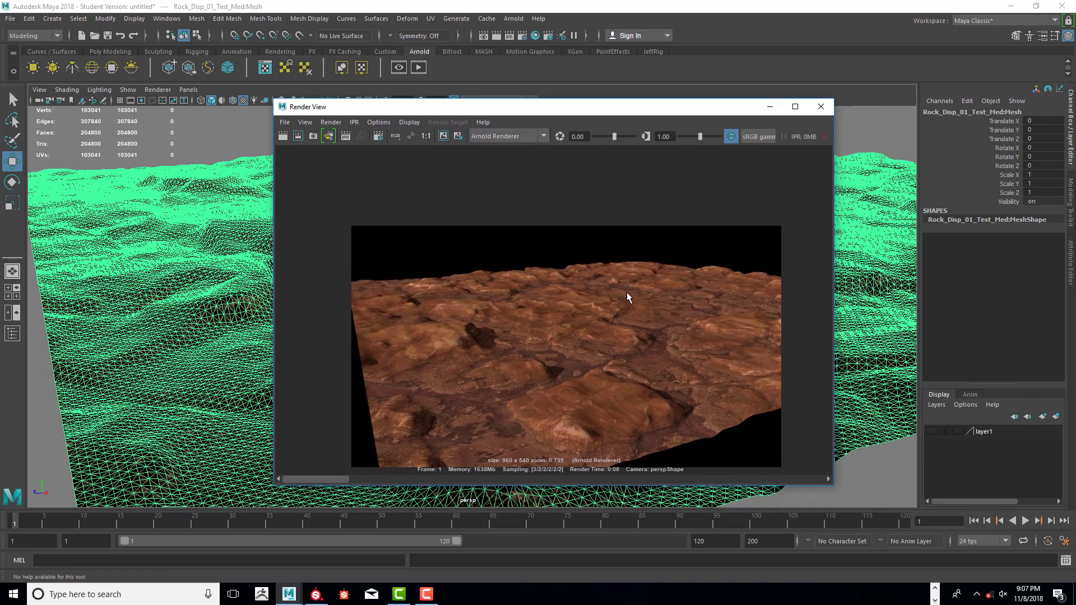
scroll(610, 314, "down", 3)
scroll(609, 309, "up", 3)
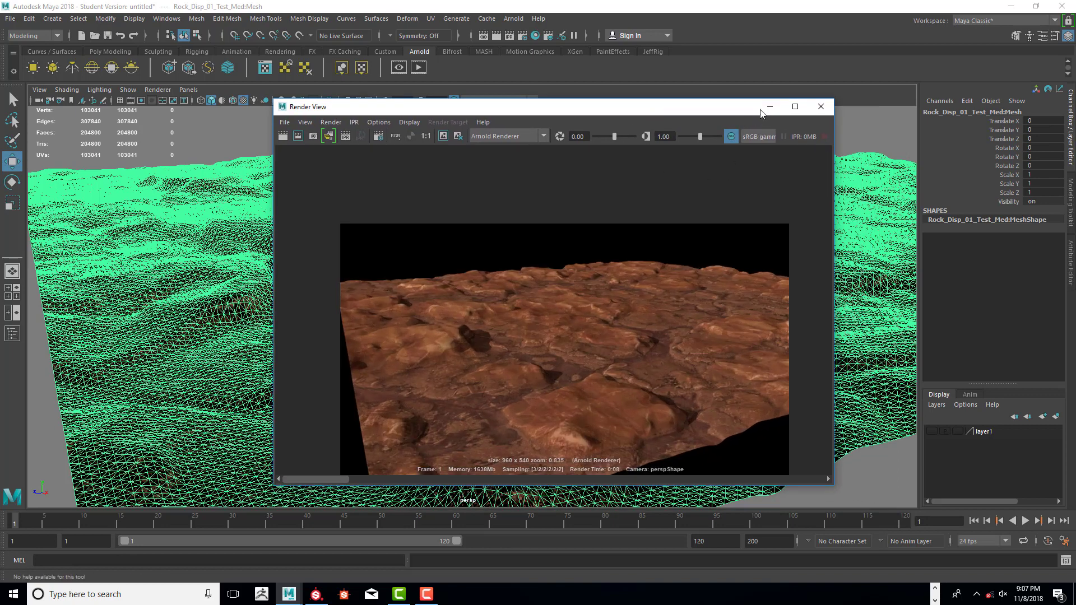
left_click(821, 107)
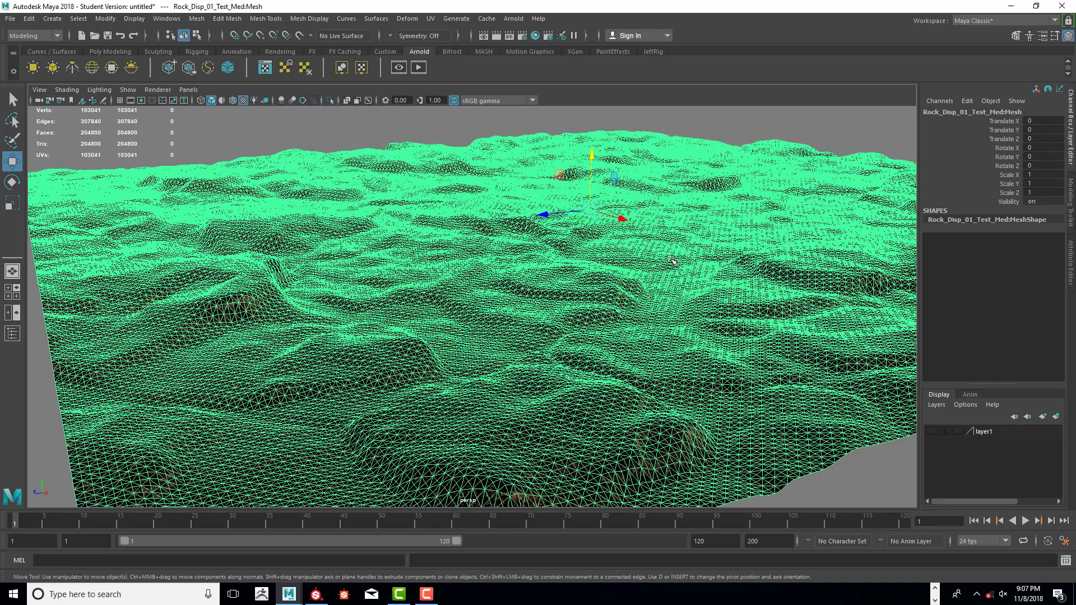